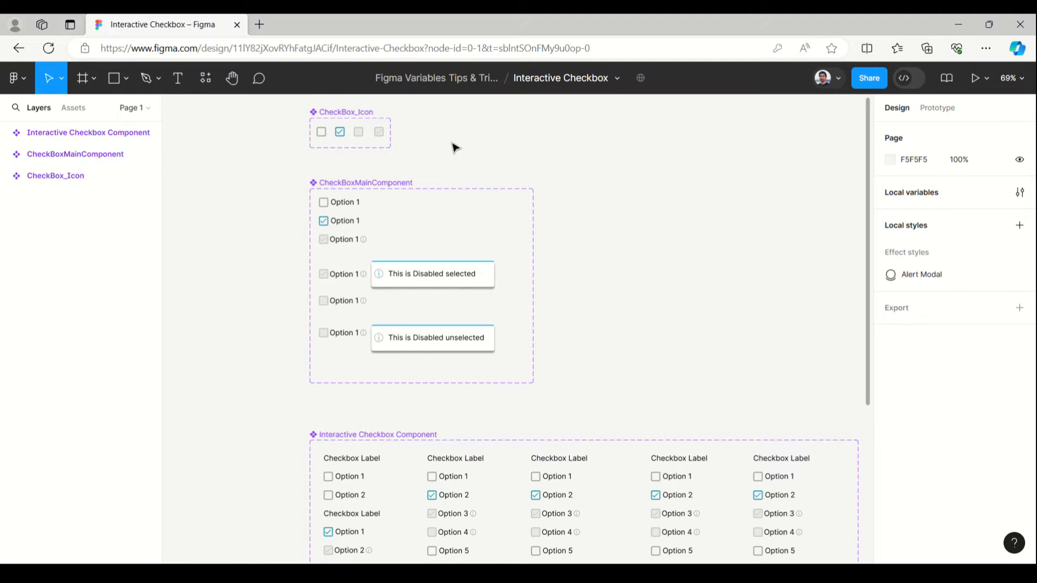
- Examine the four variants of the CheckBox_Icon component: unchecked, checked, disabled unselected and disabled selected
drag(465, 144, 466, 183)
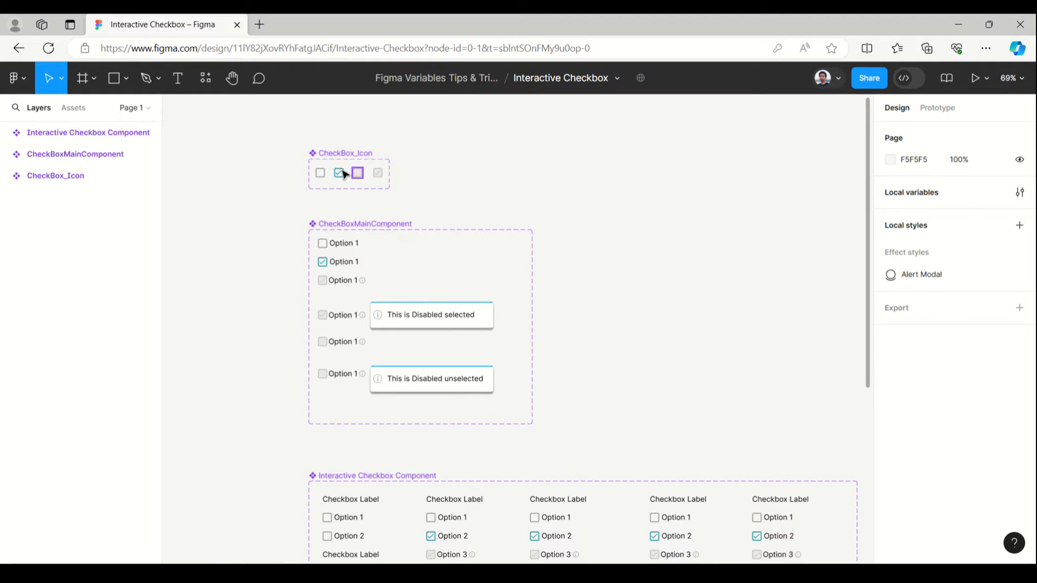
ctrl+scroll(320, 161, up, 10)
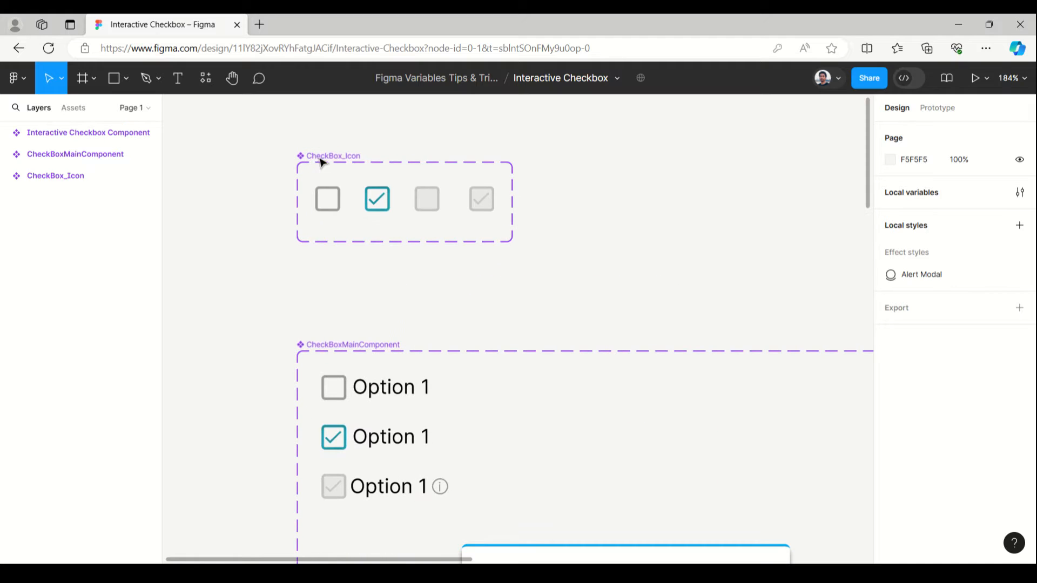
click(331, 201)
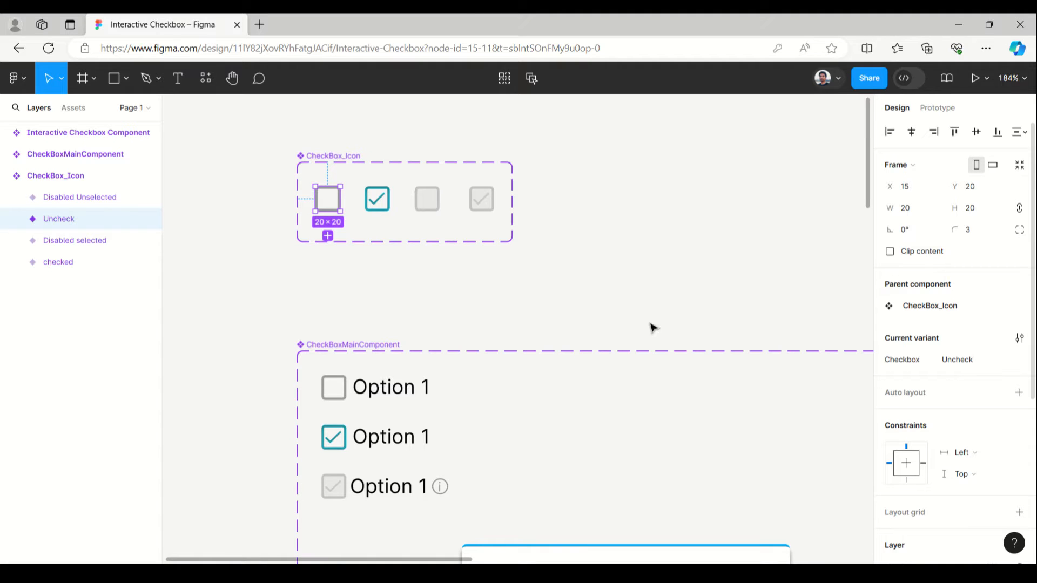
click(378, 206)
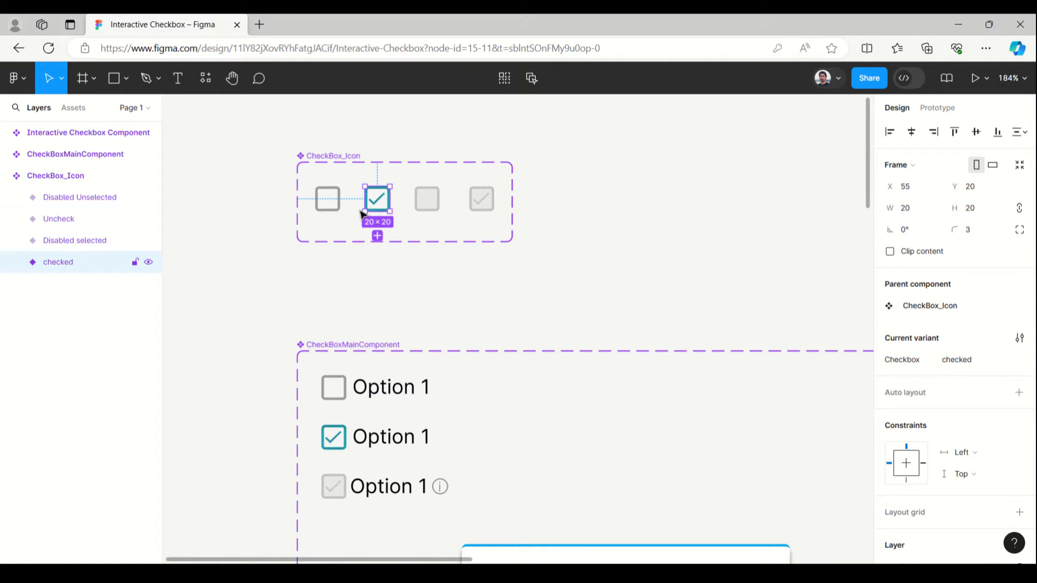
click(423, 209)
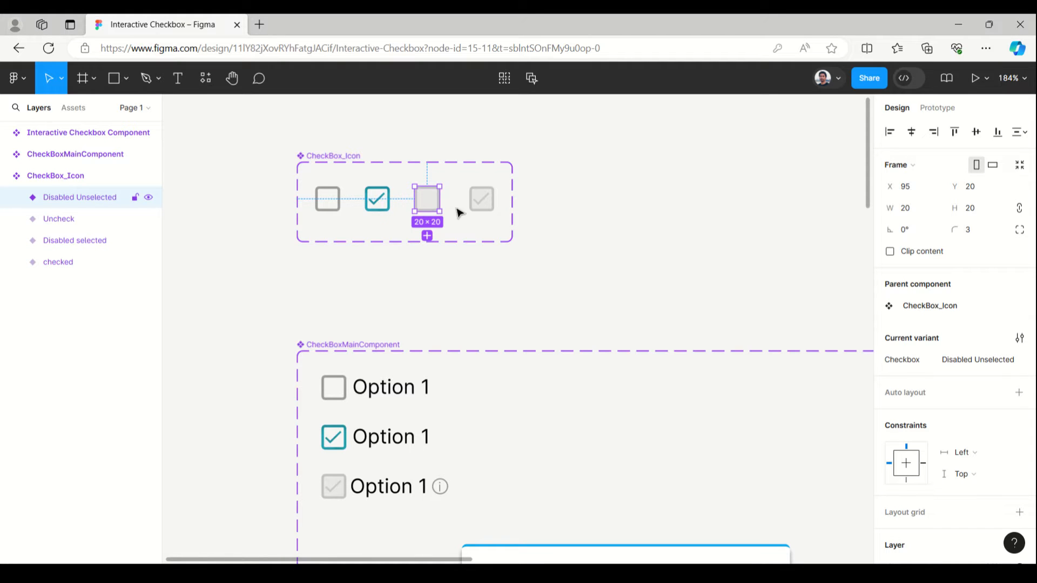
click(483, 213)
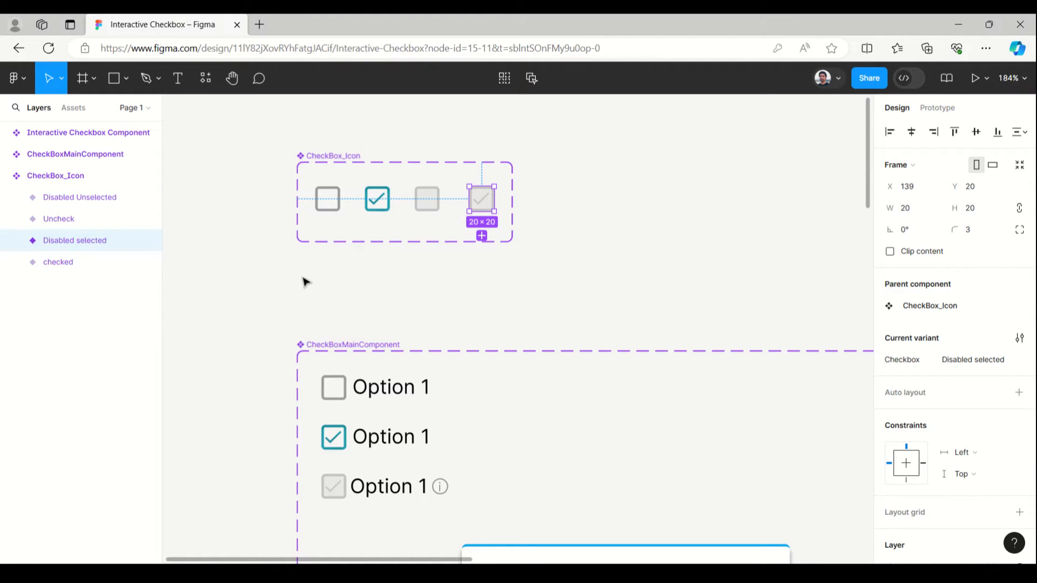
scroll(226, 205, down, 3)
scroll(225, 207, down, 2)
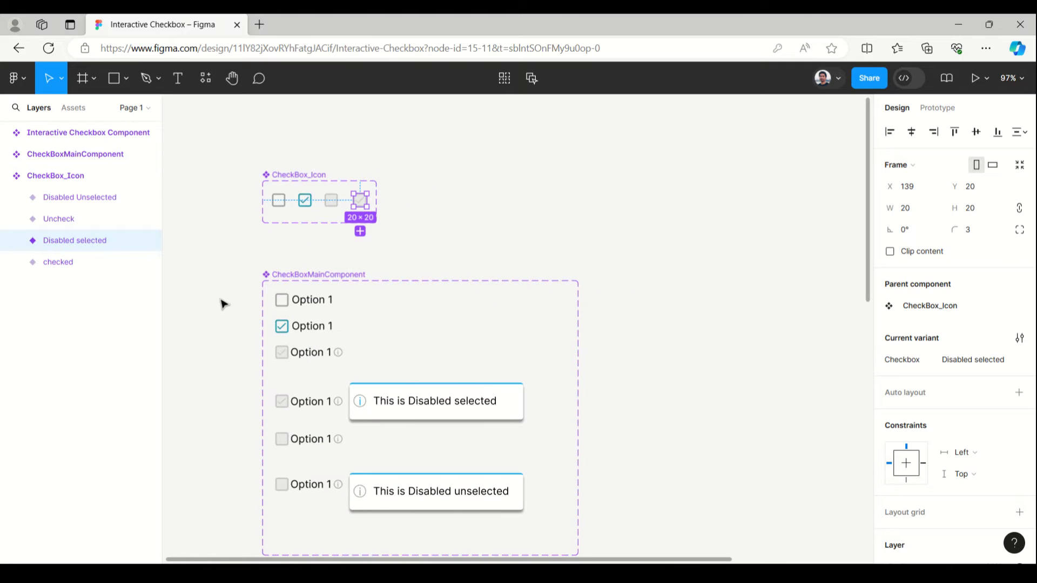
click(410, 261)
- Inspect the prototype interactions of the enabled unselected and disabled selected variants in CheckBoxMainComponent, and the latter's design properties
drag(398, 237, 398, 162)
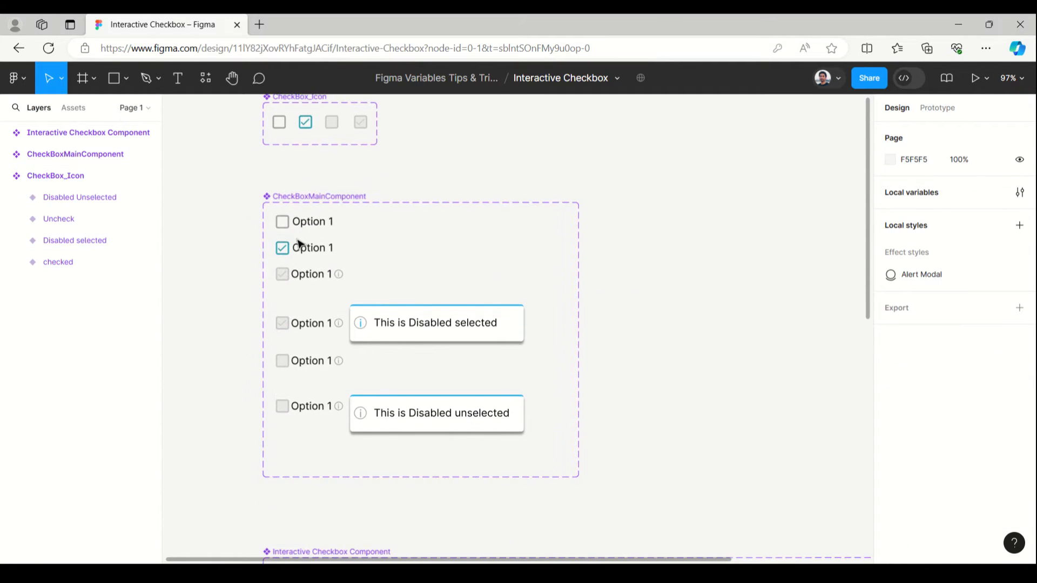
scroll(289, 234, up, 4)
click(289, 215)
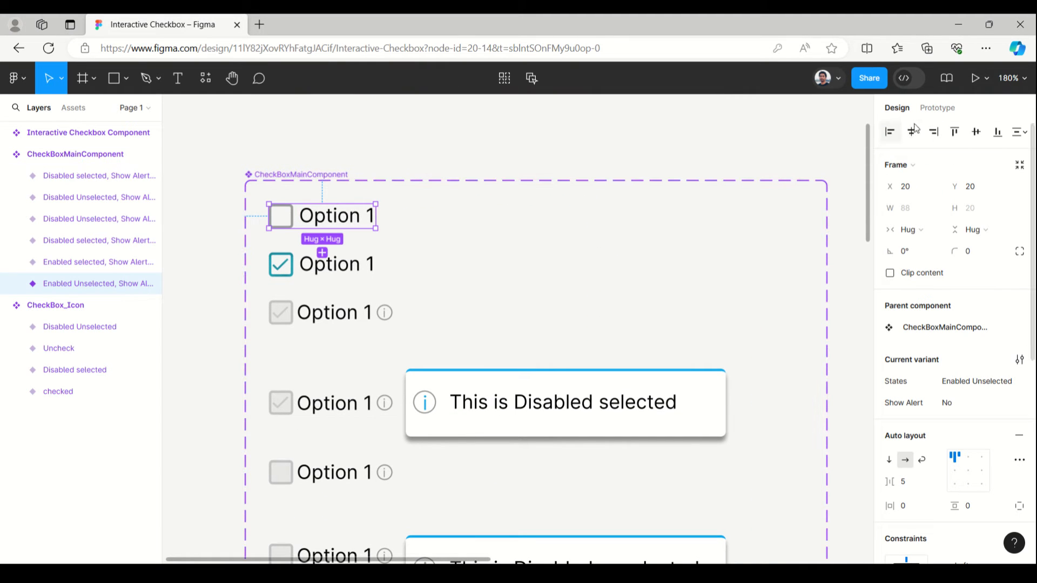
click(938, 108)
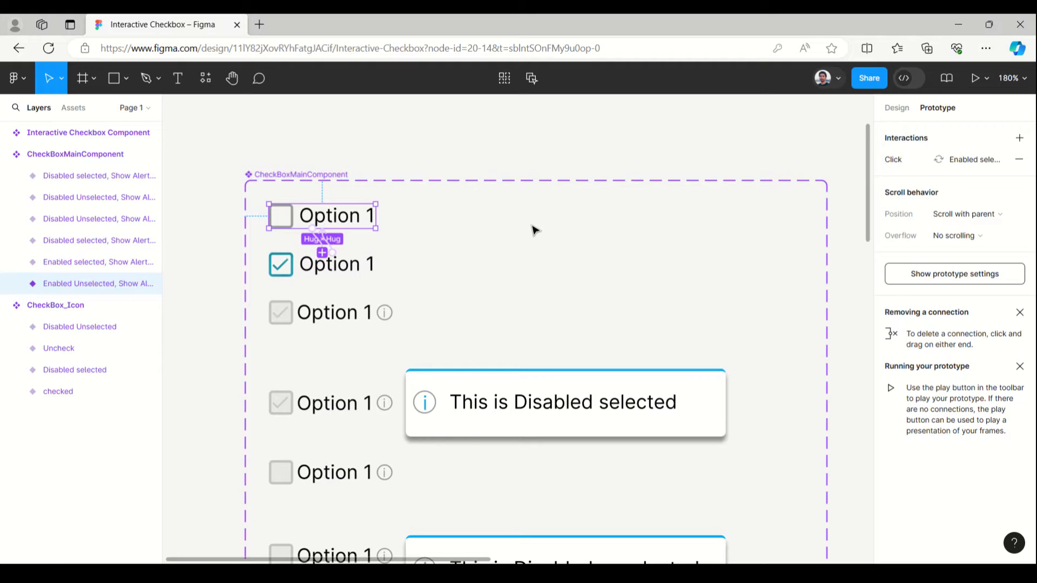
scroll(507, 277, down, 3)
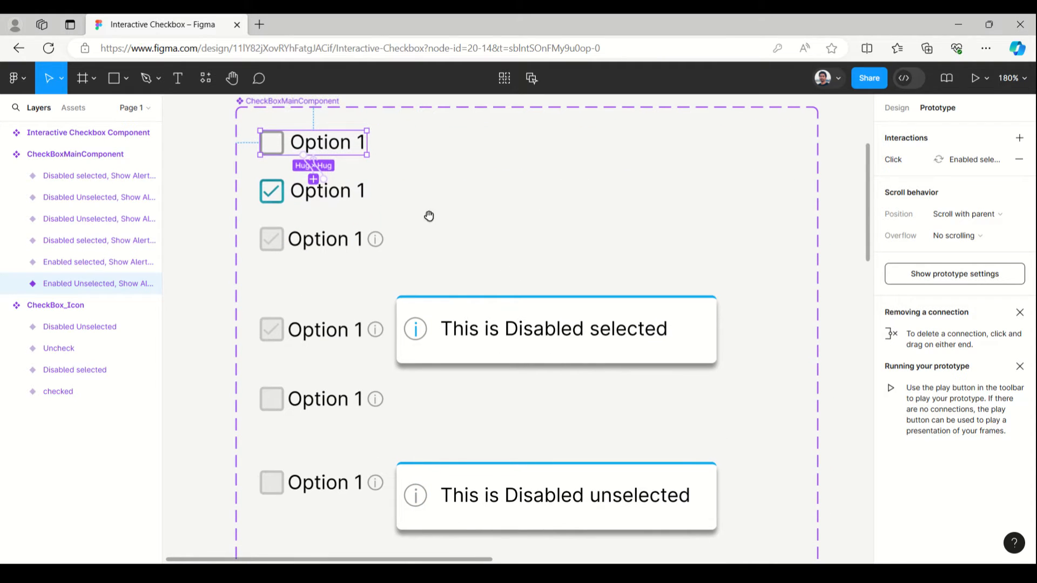
click(272, 241)
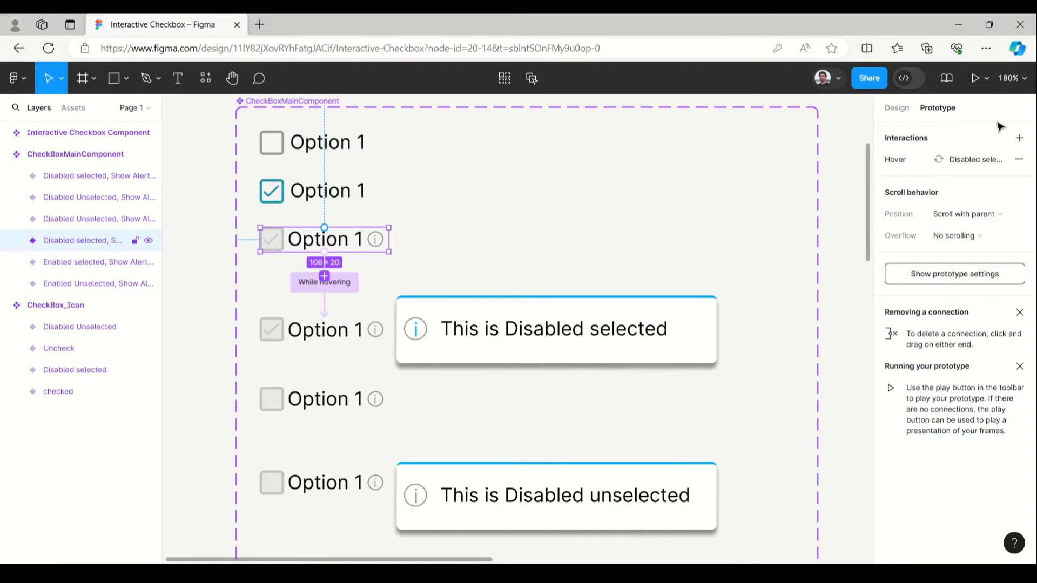
click(895, 108)
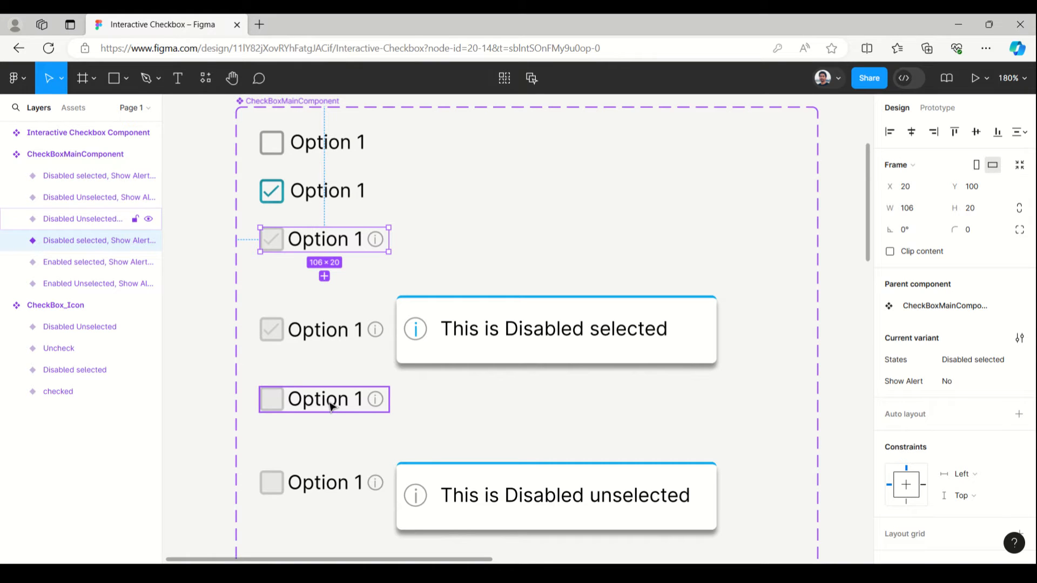
- Review the option-count variants inside the Interactive Checkbox Component set
scroll(332, 406, down, 5)
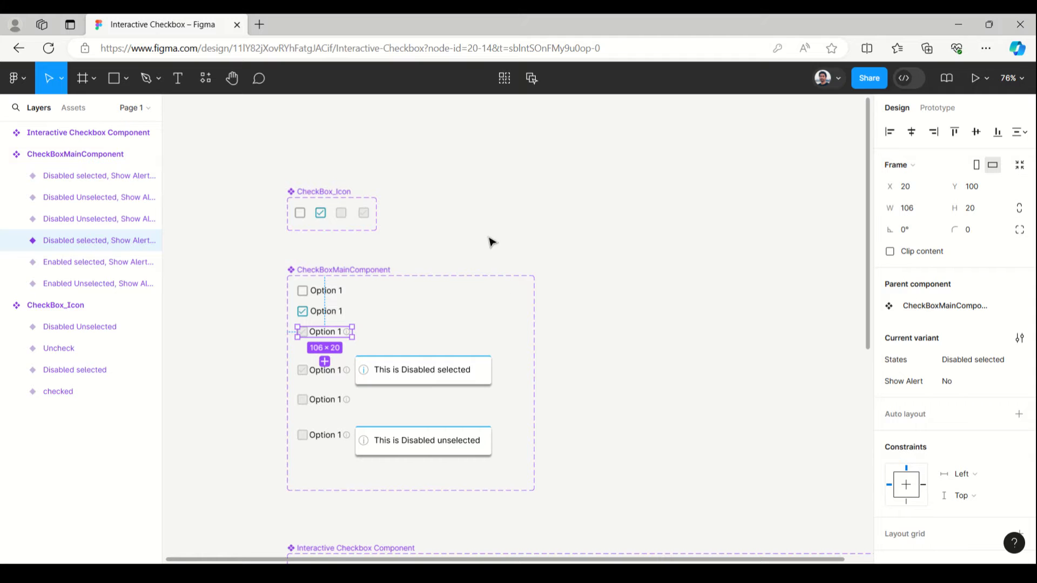
click(455, 244)
scroll(454, 244, down, 10)
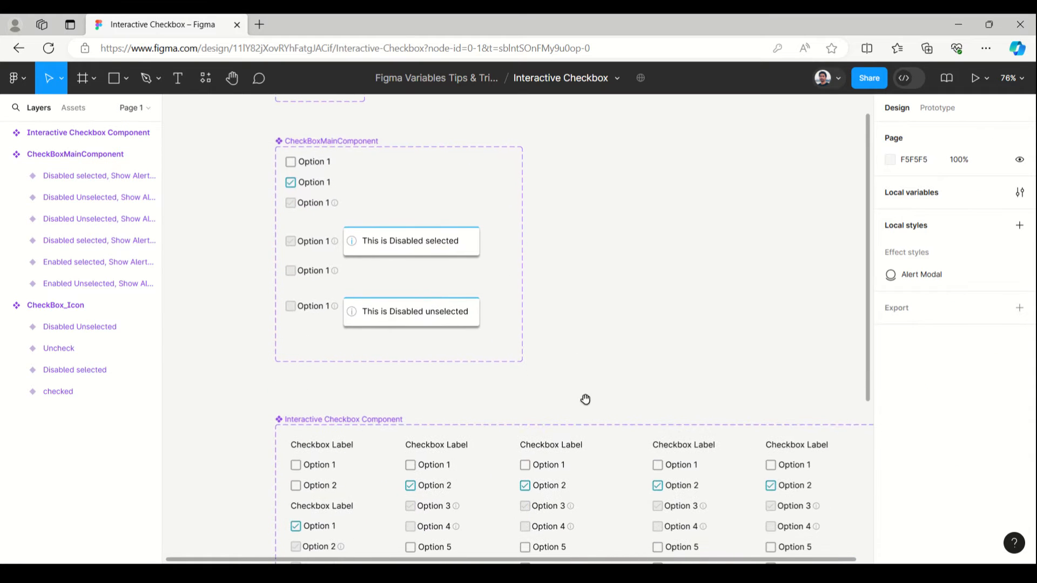
drag(536, 251, 529, 209)
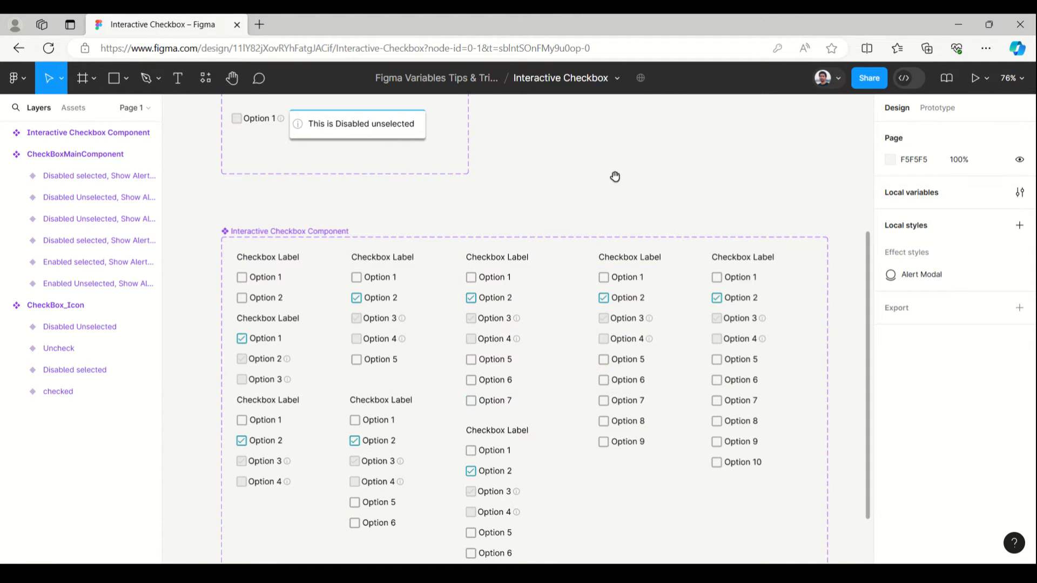
drag(553, 176, 512, 439)
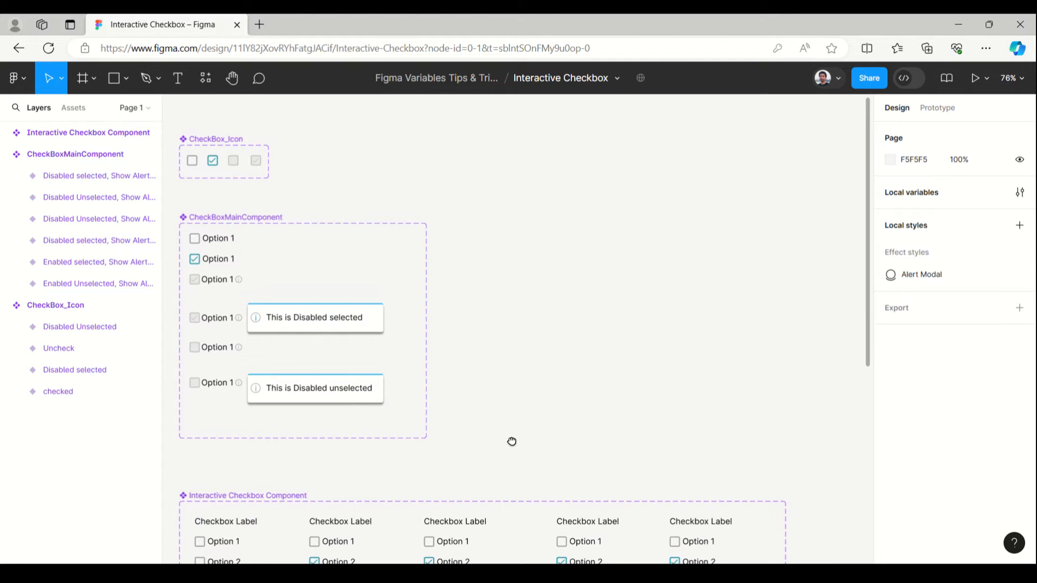
- Draw a frame of about 686 × 612 on the empty canvas beside the CheckBox_Icon and CheckBoxMainComponent sets
click(95, 80)
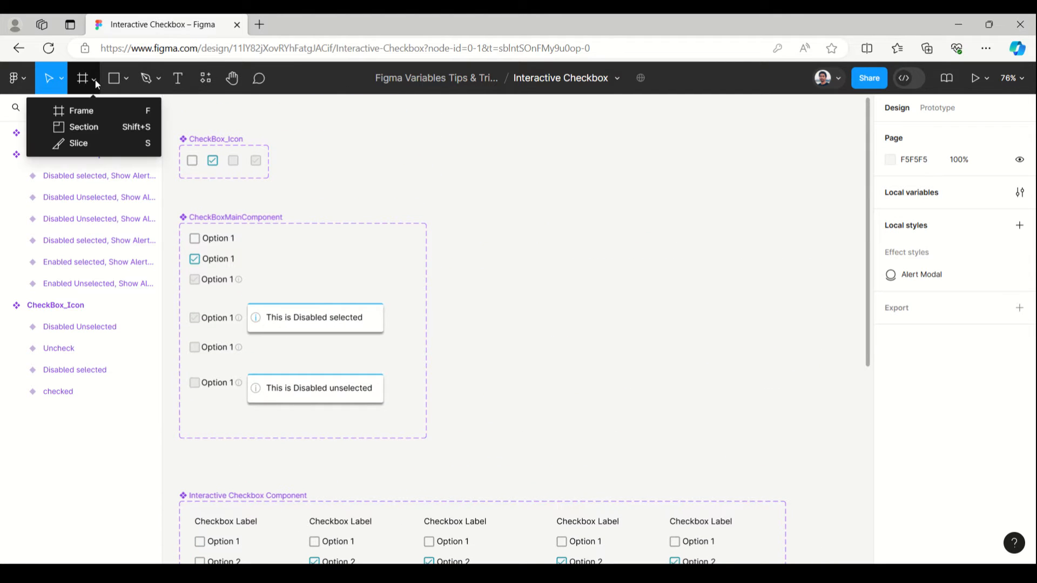
click(95, 110)
drag(498, 139, 850, 453)
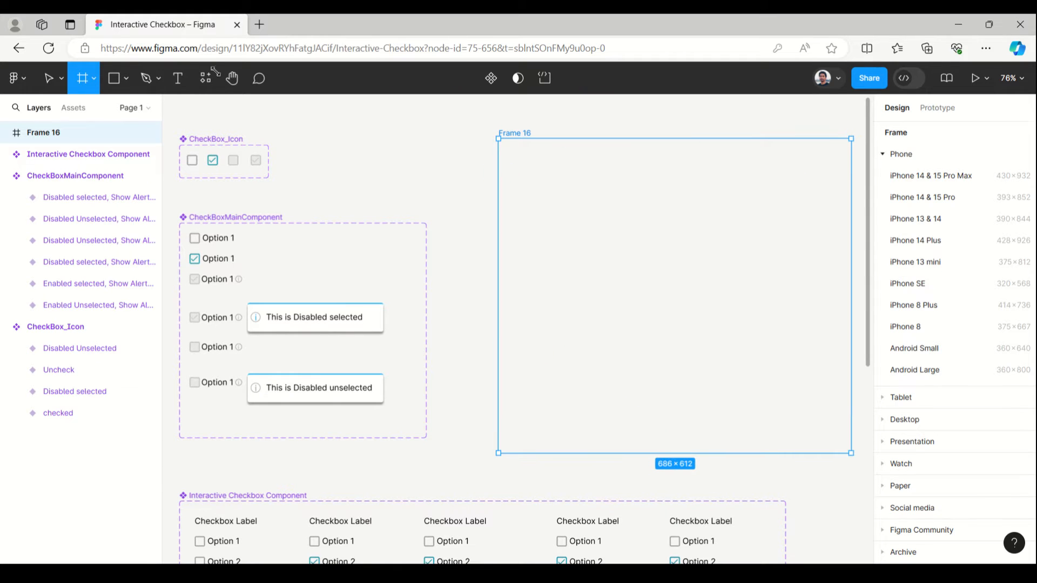
- Insert an Interactive Checkbox Component instance near the new frame's upper-left corner, at about X 25, Y 24, and set No of Options to 7
click(80, 106)
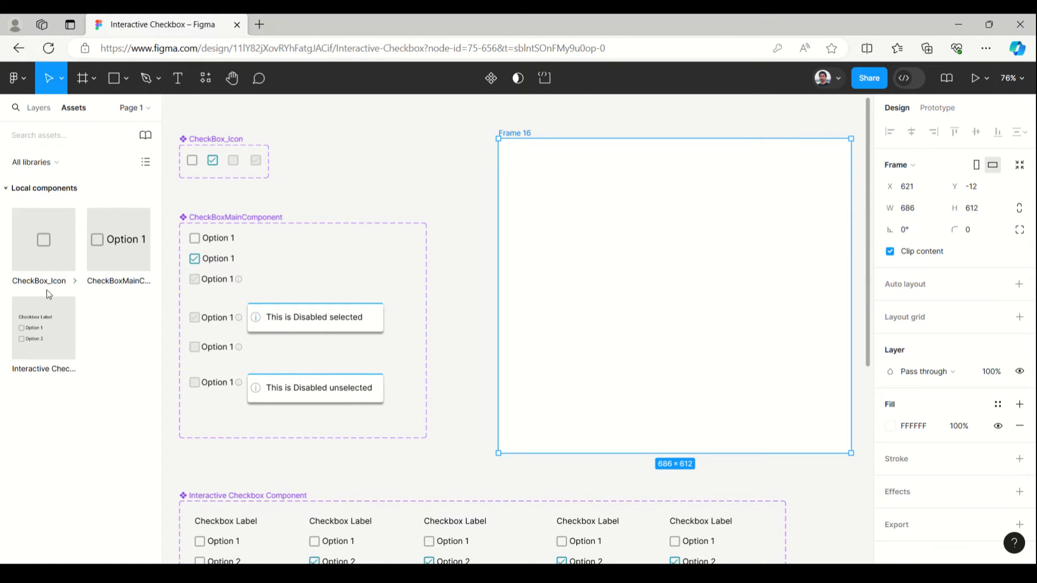
drag(19, 335, 553, 171)
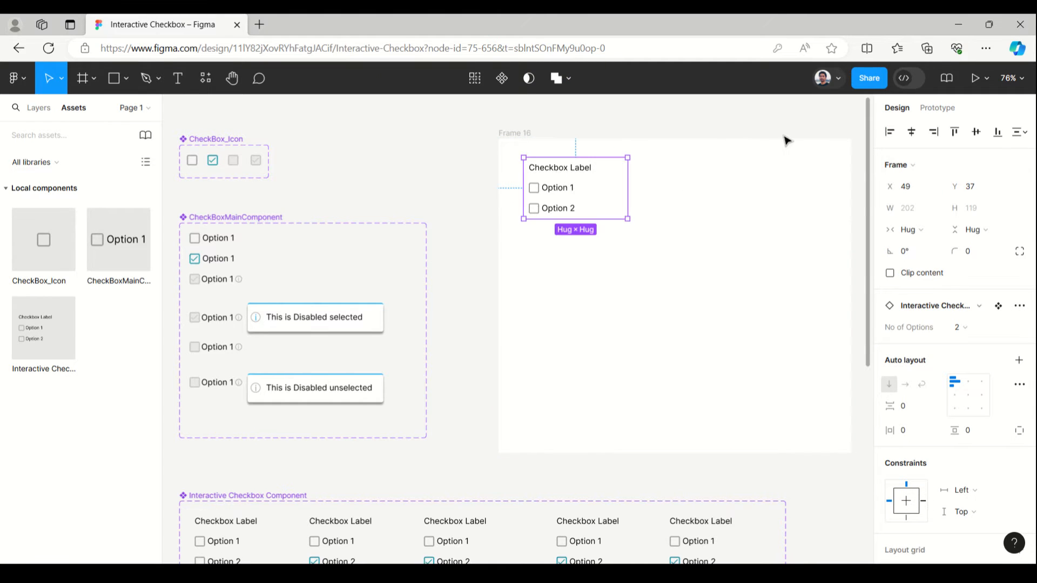
scroll(635, 112, up, 10)
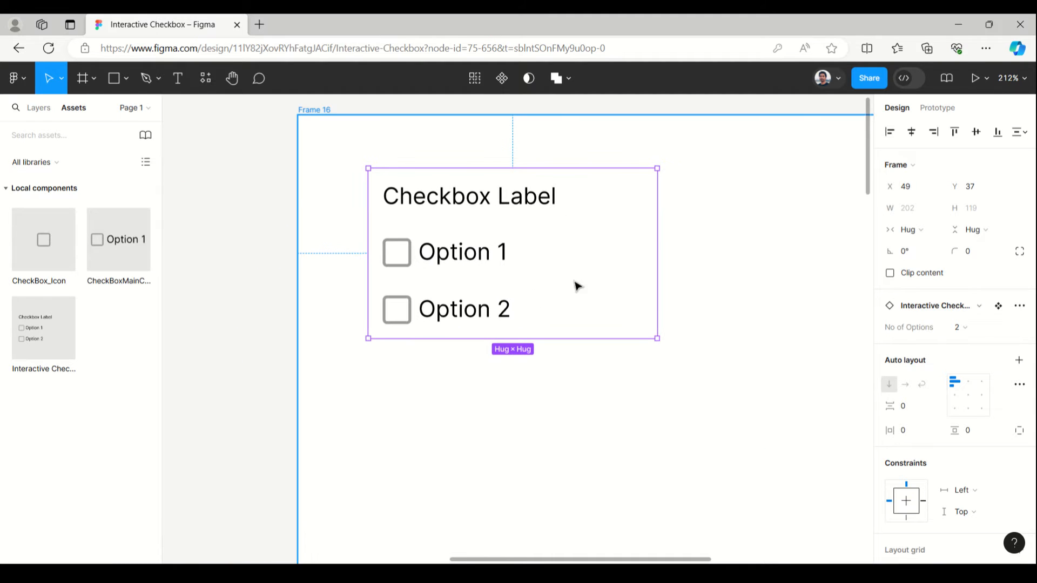
drag(456, 202, 437, 185)
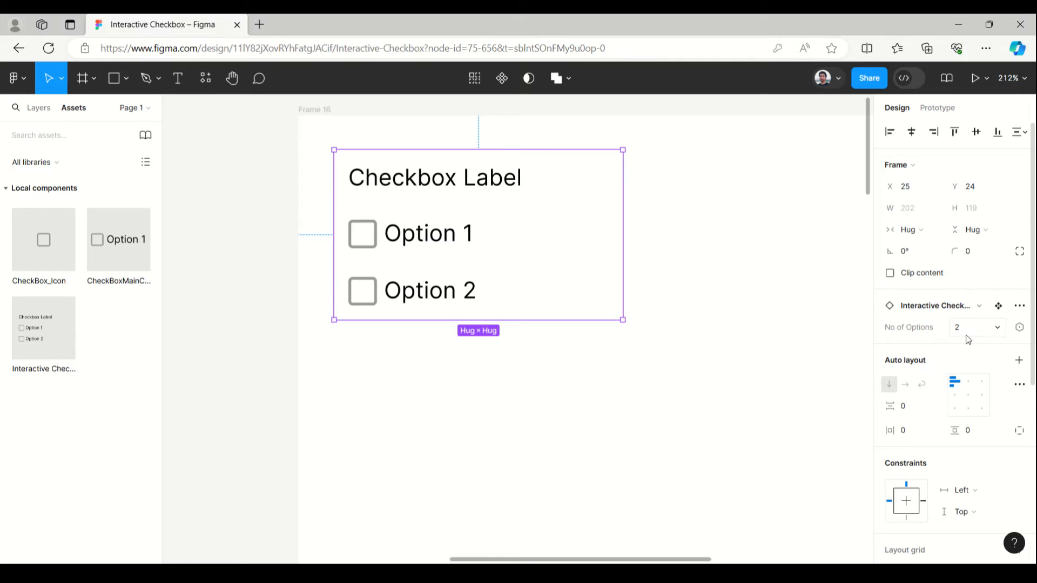
click(996, 330)
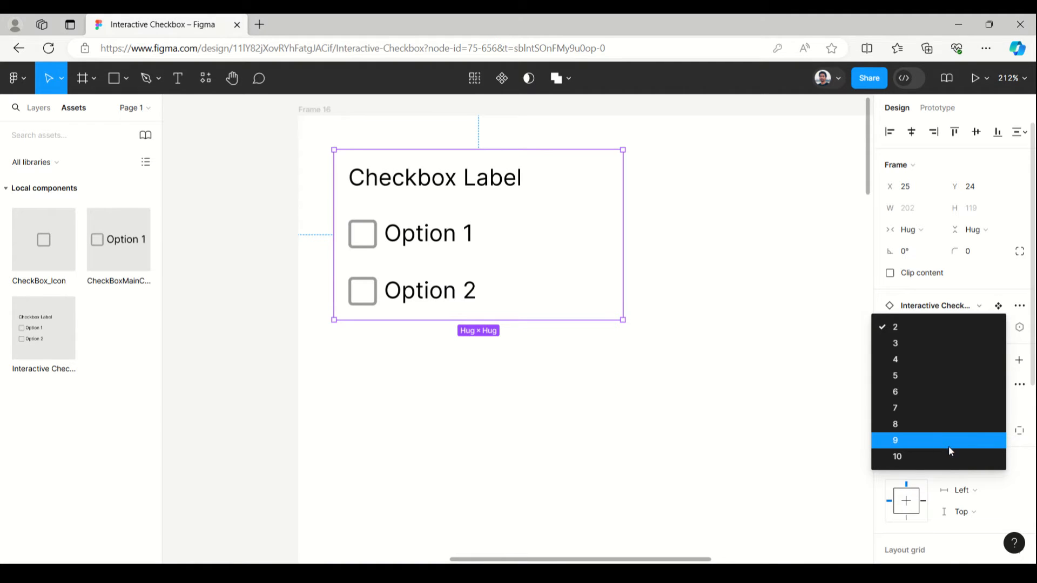
click(939, 408)
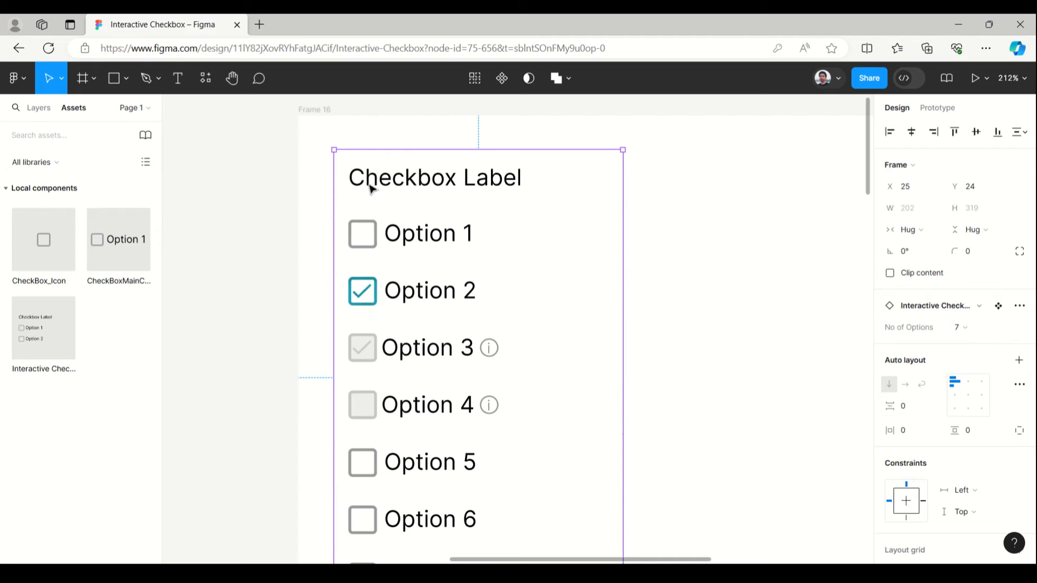
- Change the labels of the instance's first two options to 01 and 02
click(436, 239)
double_click(437, 238)
double_click(435, 239)
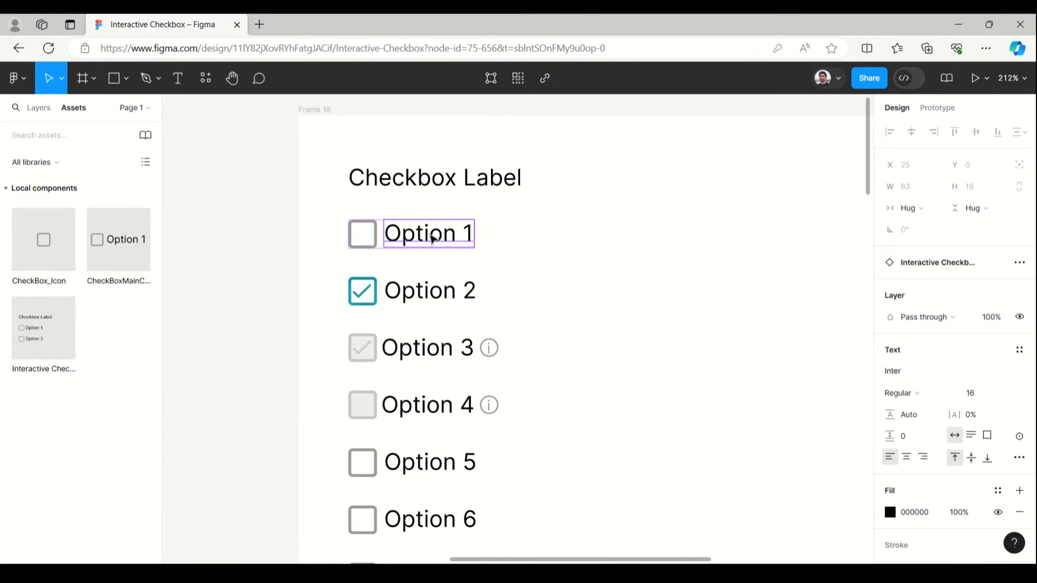
double_click(433, 240)
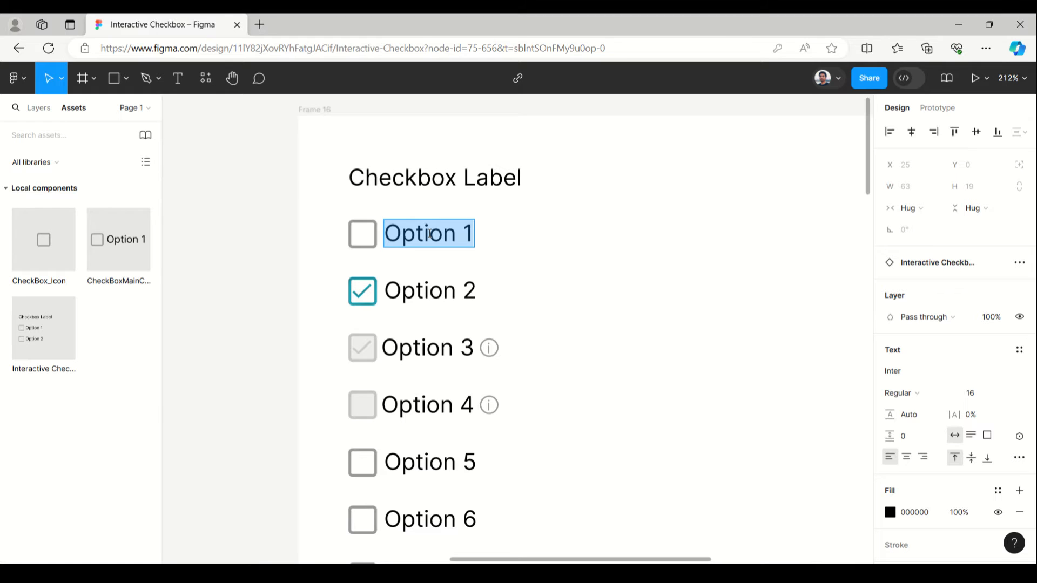
text(01)
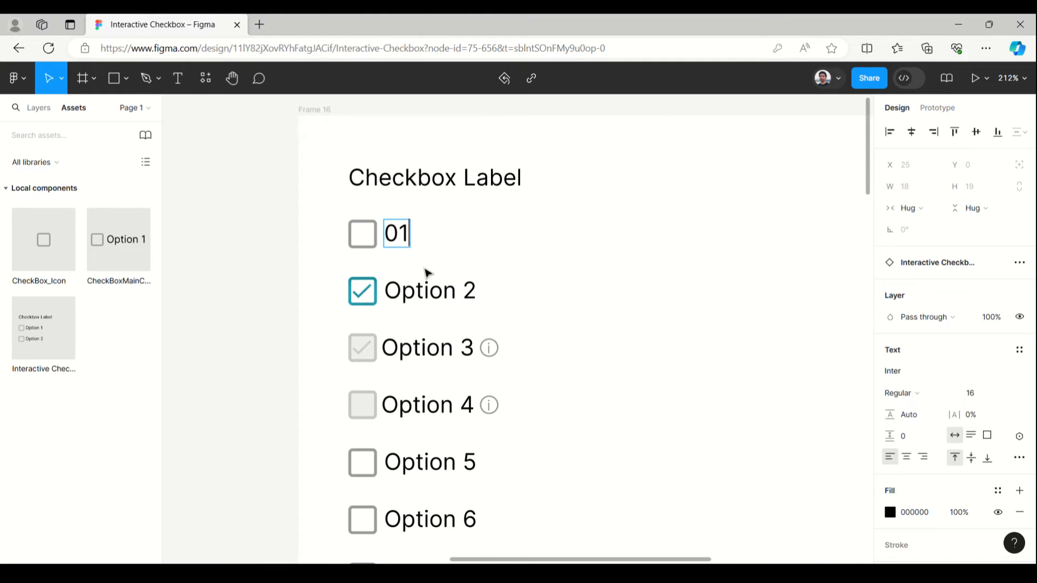
click(425, 290)
key(ctrl+a)
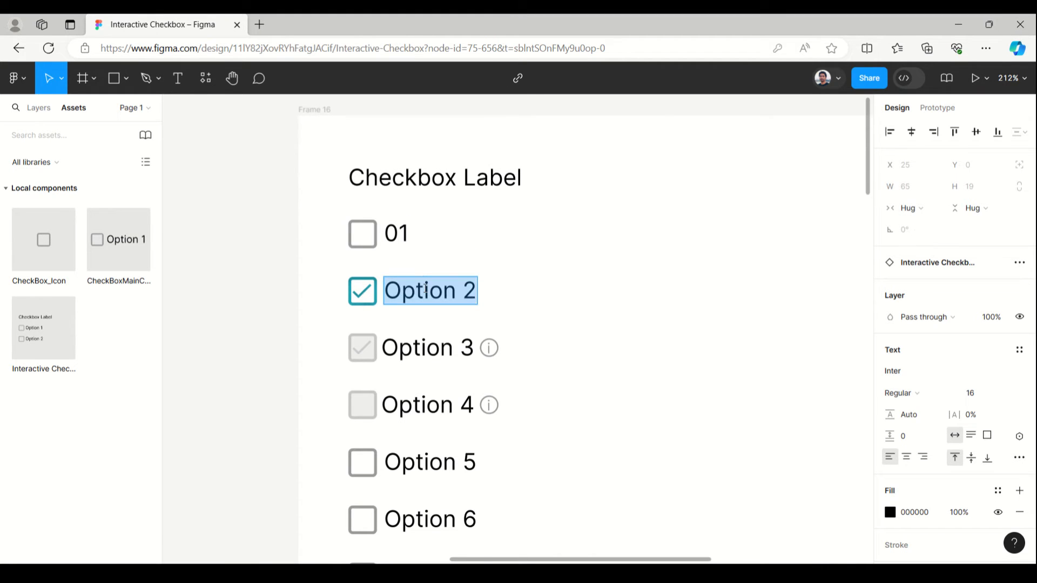
text(02)
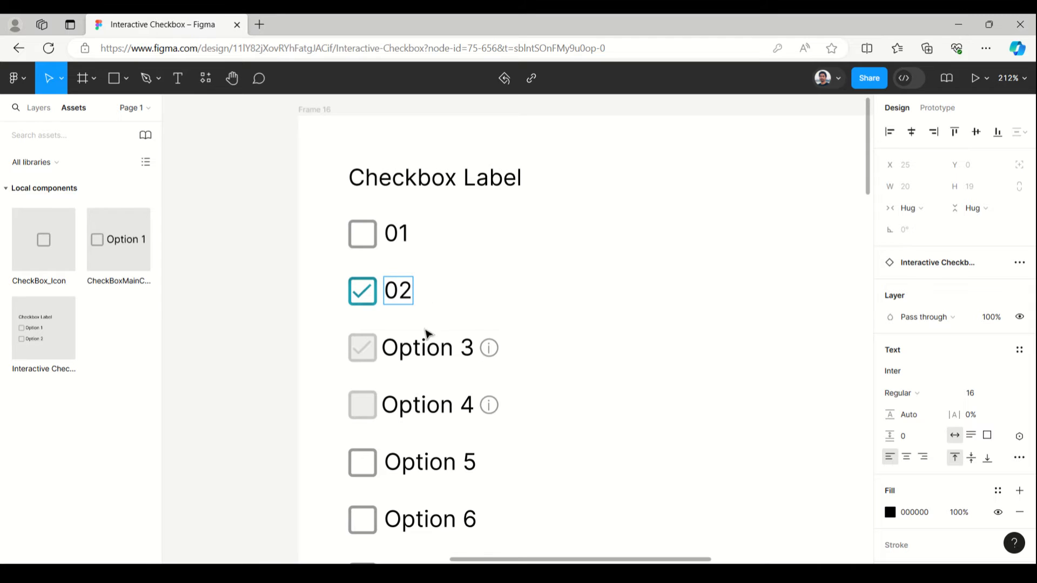
- Change the label of the instance's third option to 777 and select that option's row
click(427, 356)
key(ctrl+a)
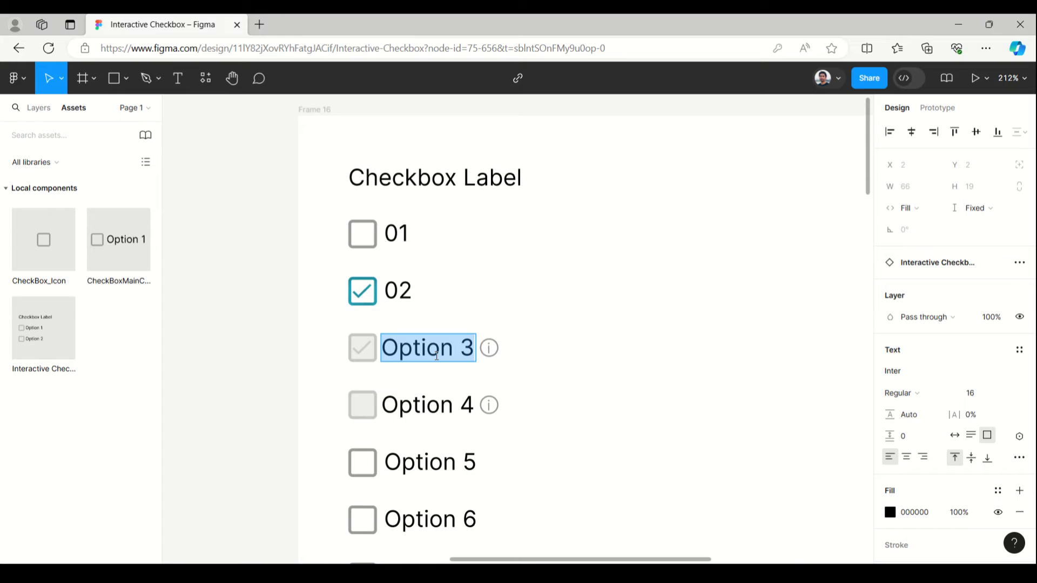
text(777)
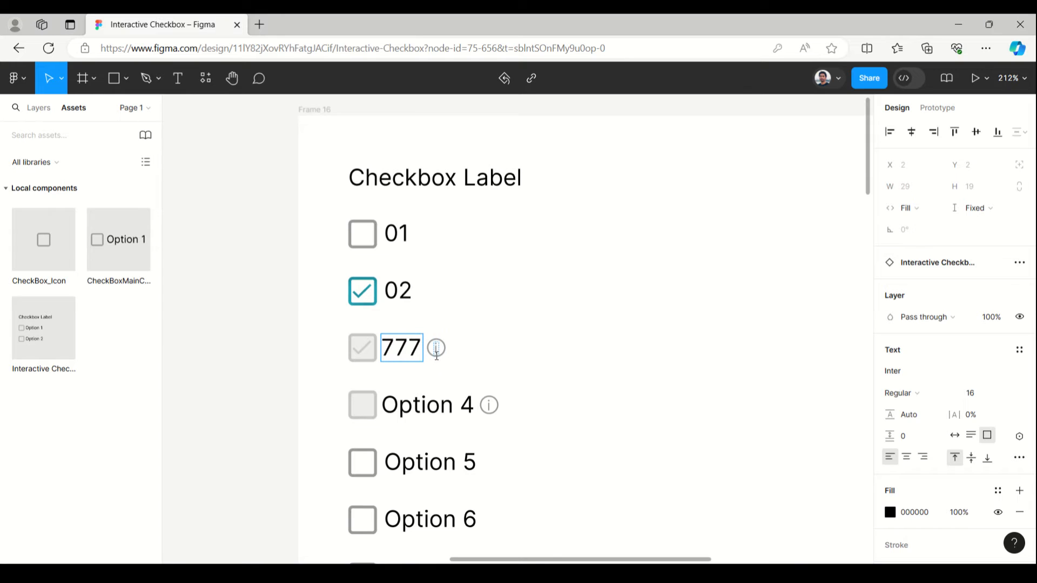
key(Escape)
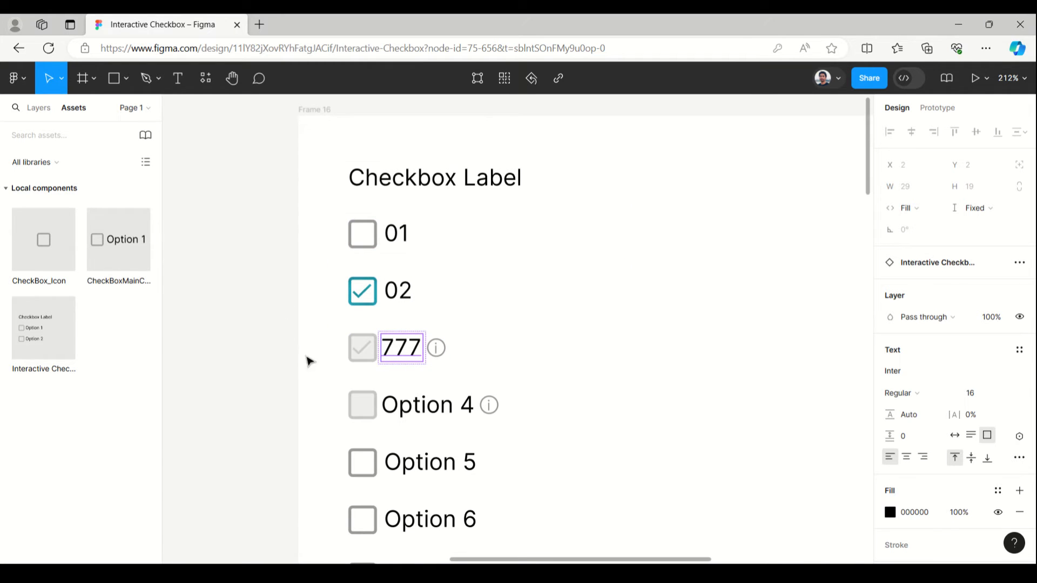
click(243, 344)
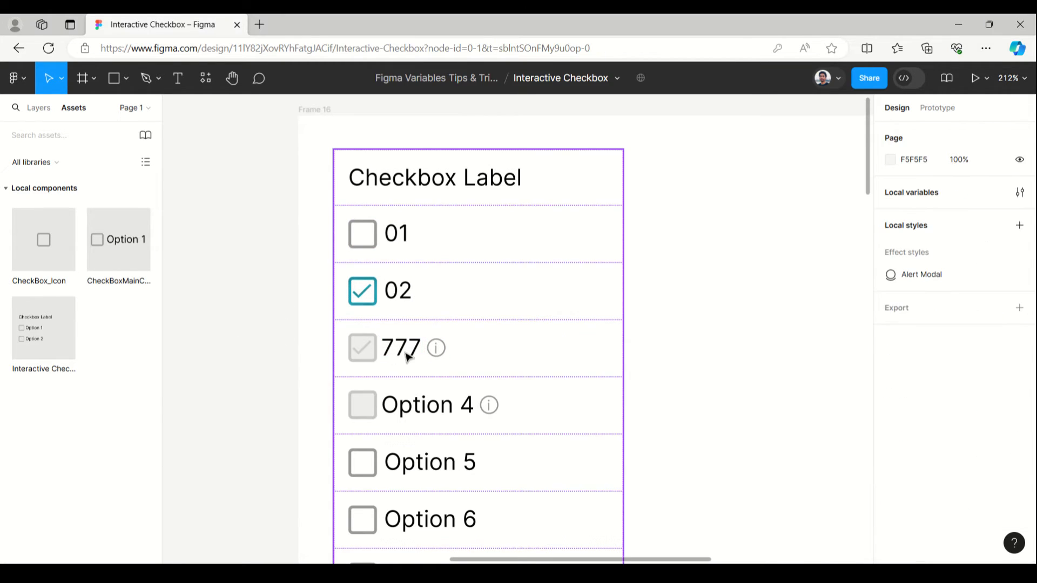
click(408, 356)
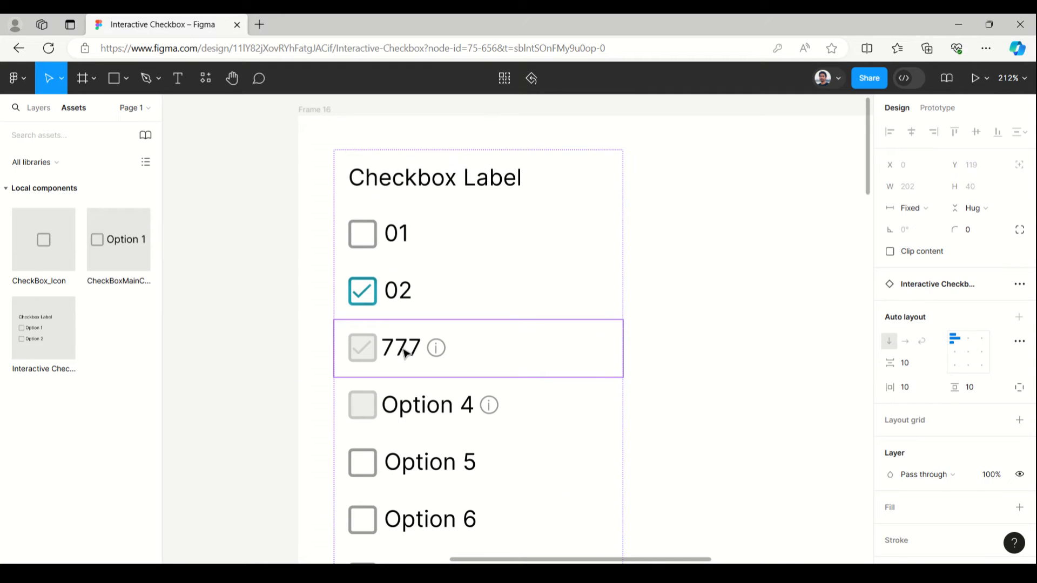
- Turn on Show Alert for the checkbox in the third option, 777
click(404, 351)
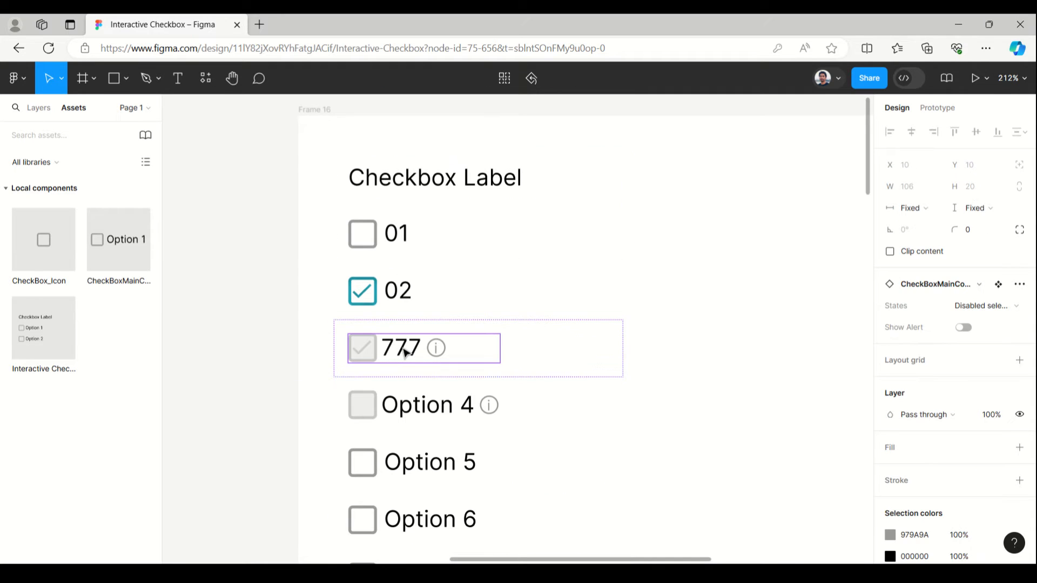
click(964, 328)
scroll(218, 241, down, 1)
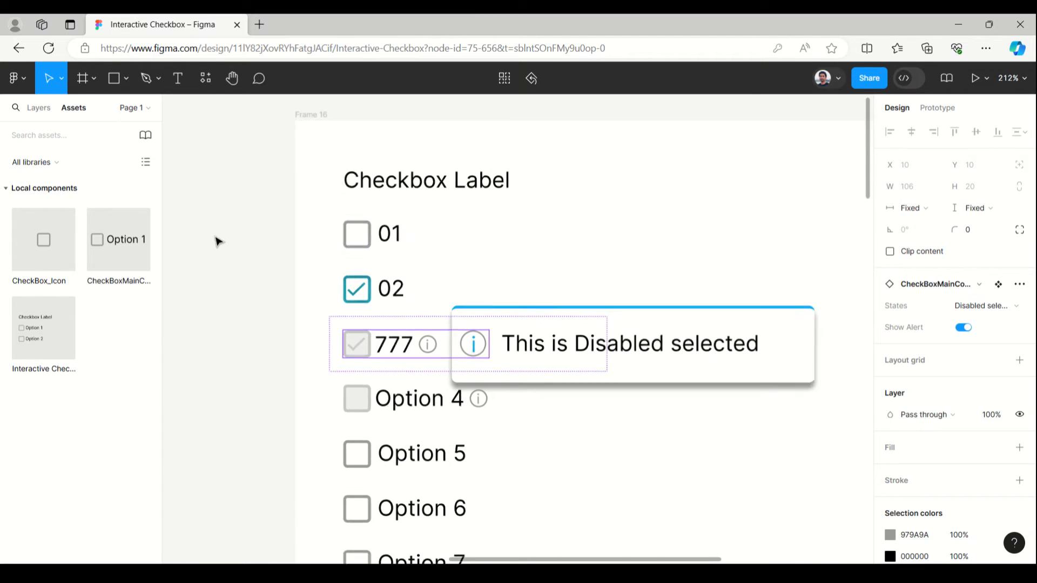
scroll(217, 241, down, 2)
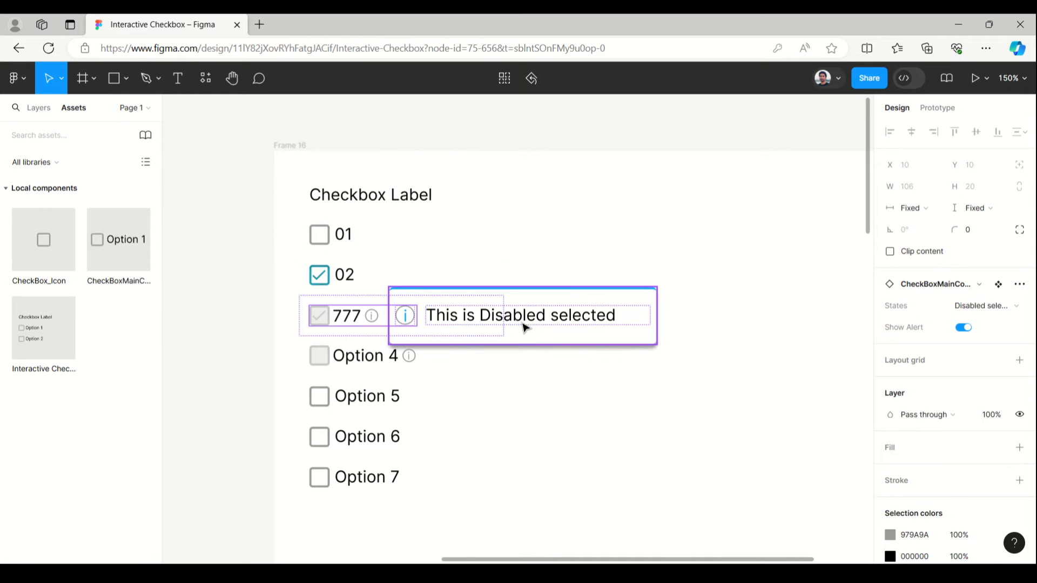
- Change the alert message of the 777 option to "This is default value"
double_click(524, 322)
double_click(499, 316)
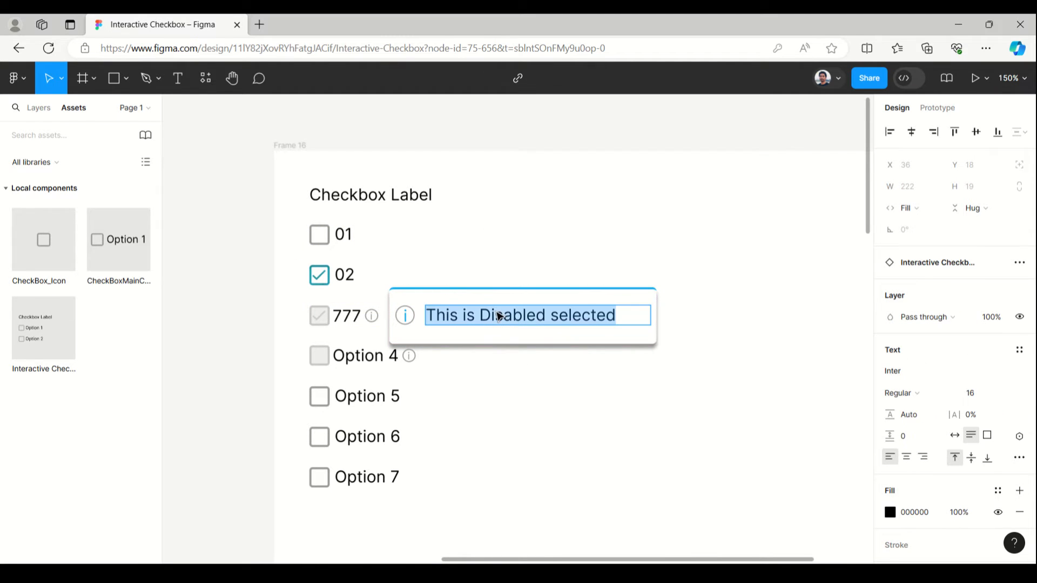
click(480, 315)
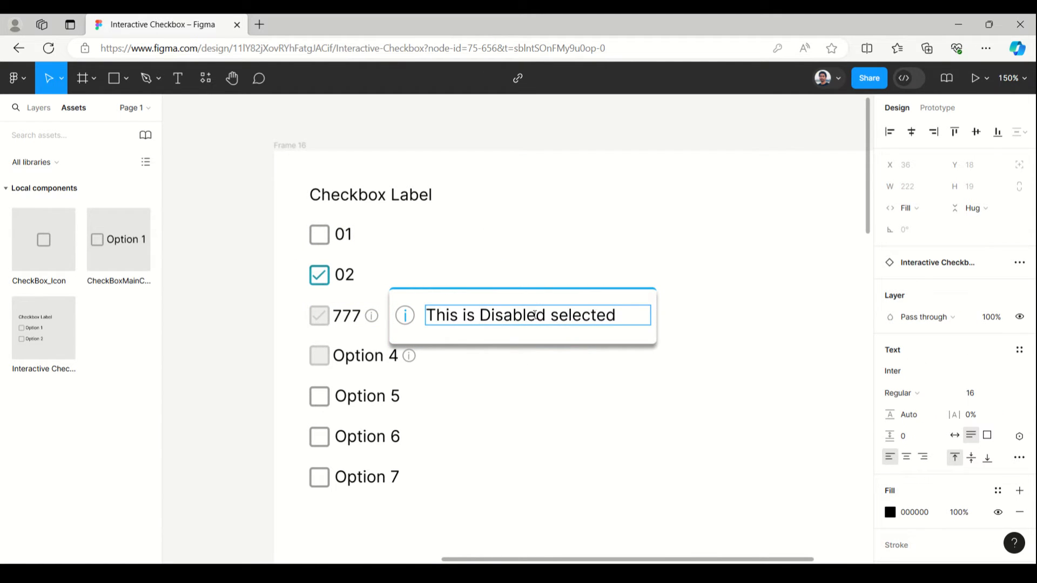
drag(534, 315, 615, 315)
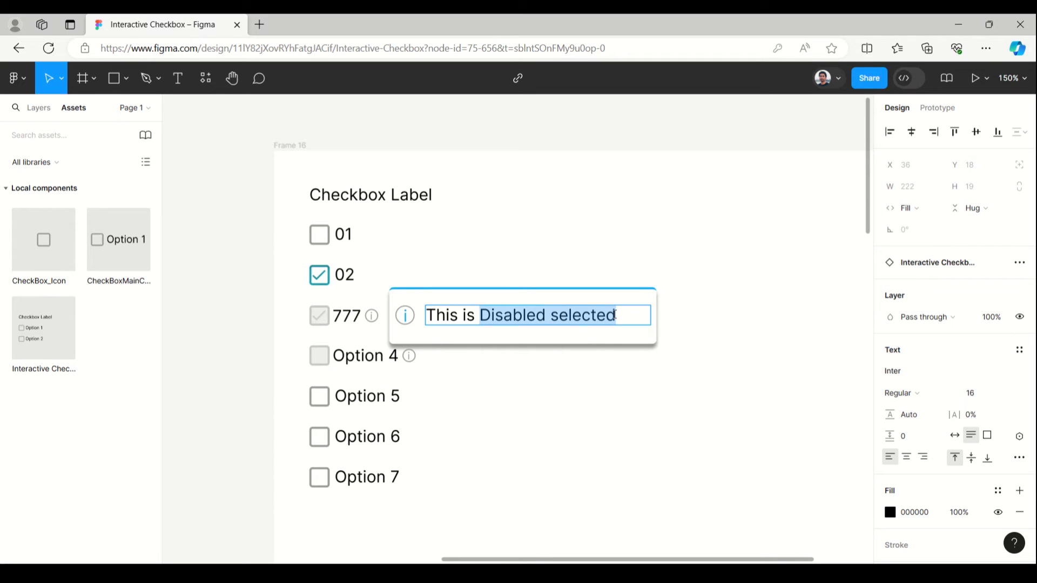
text(defau)
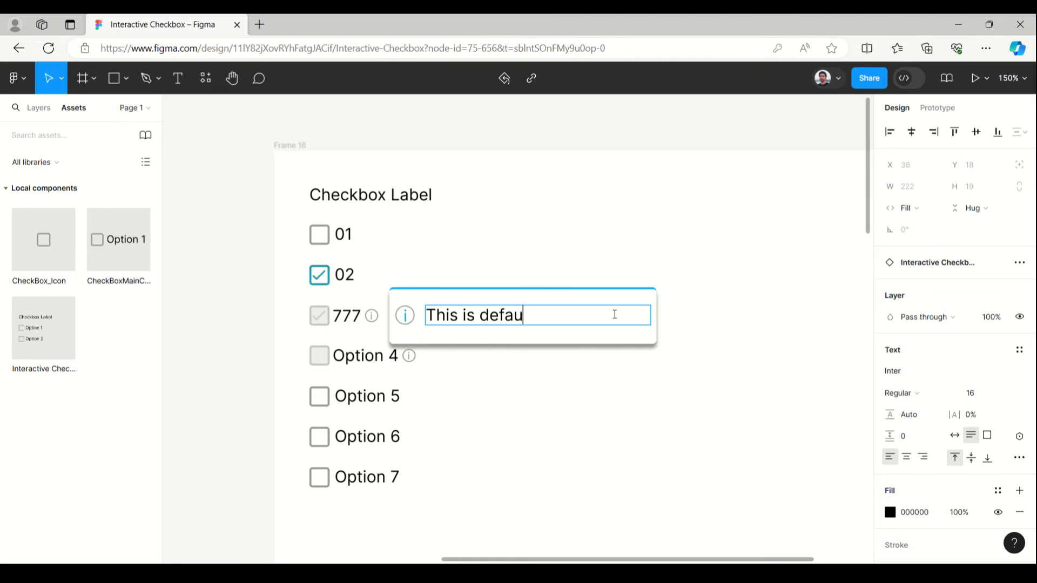
text(lt value)
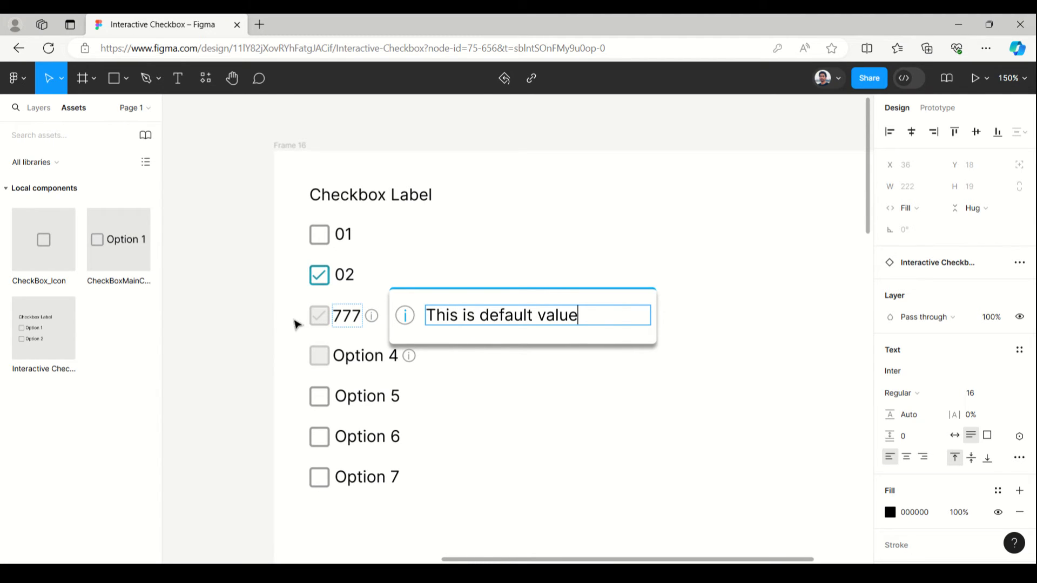
key(Escape)
- Select the checkbox component inside the 777 option and turn off its Show Alert property
click(347, 313)
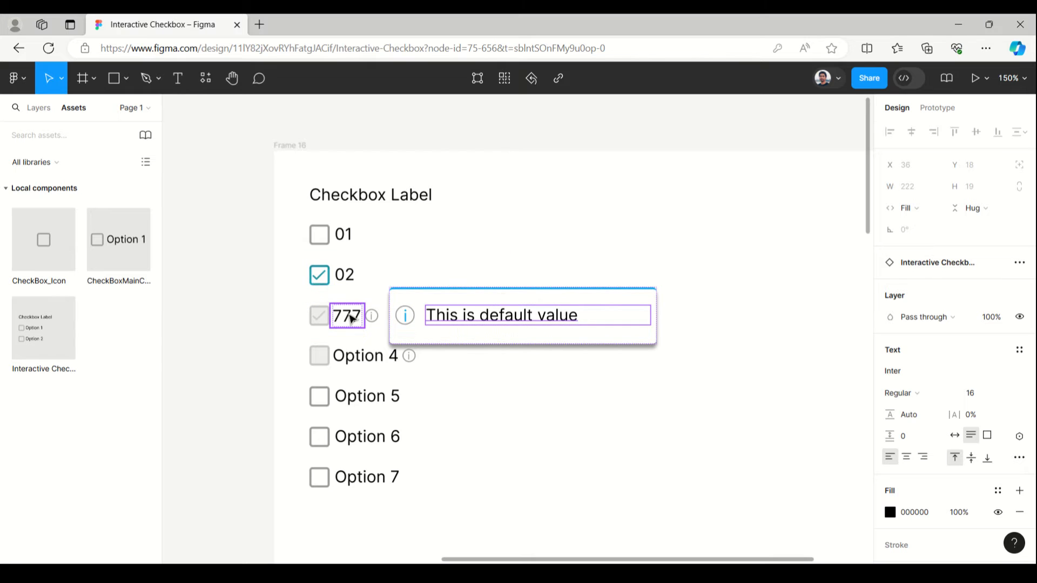
double_click(352, 319)
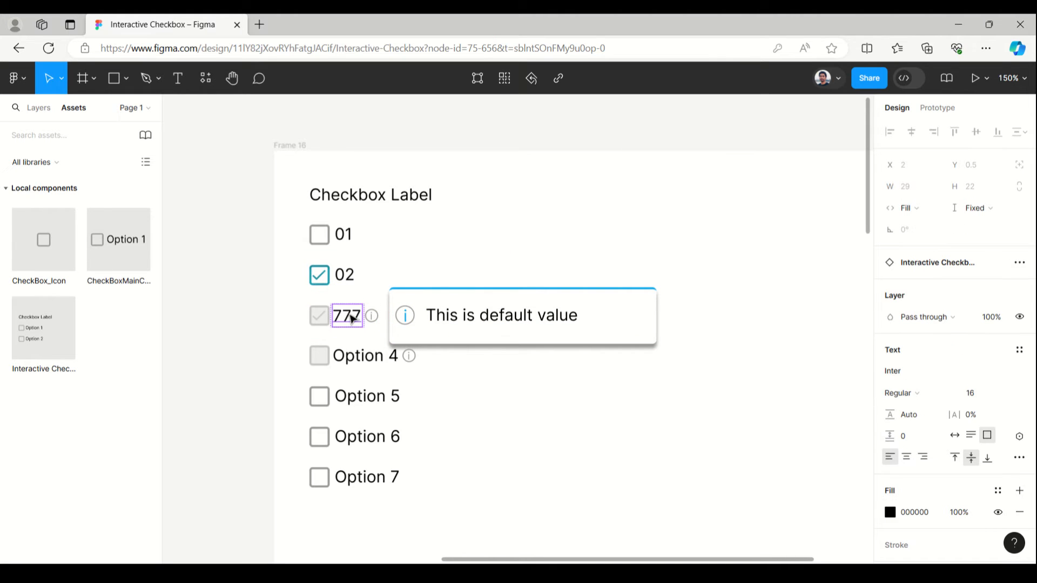
click(204, 321)
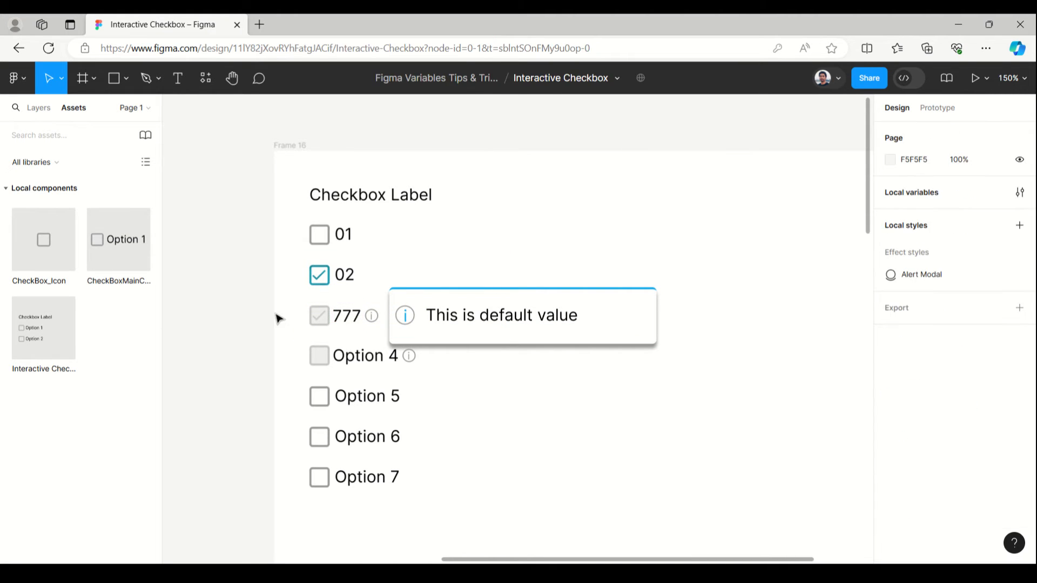
click(353, 320)
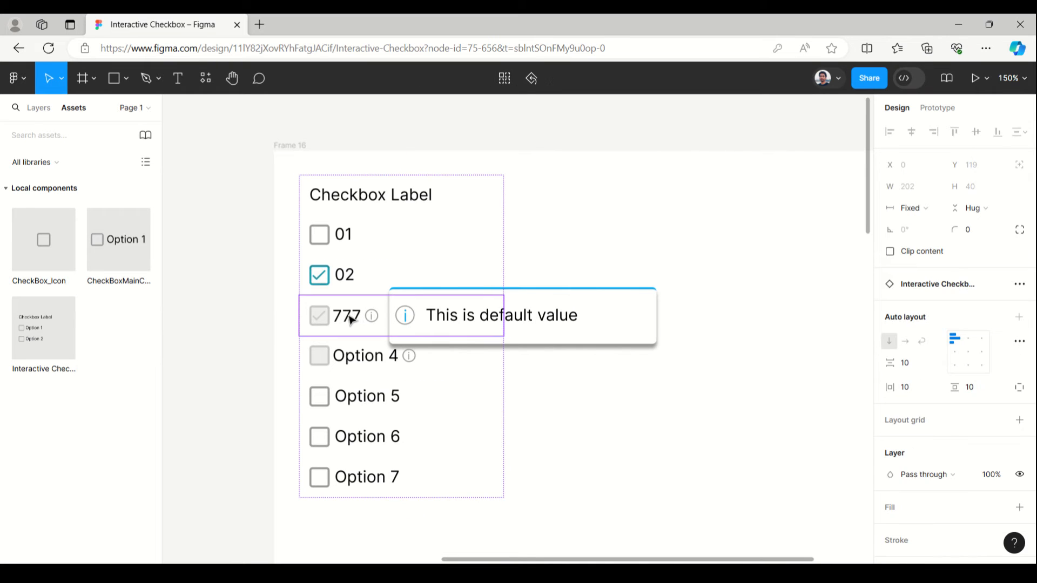
double_click(352, 319)
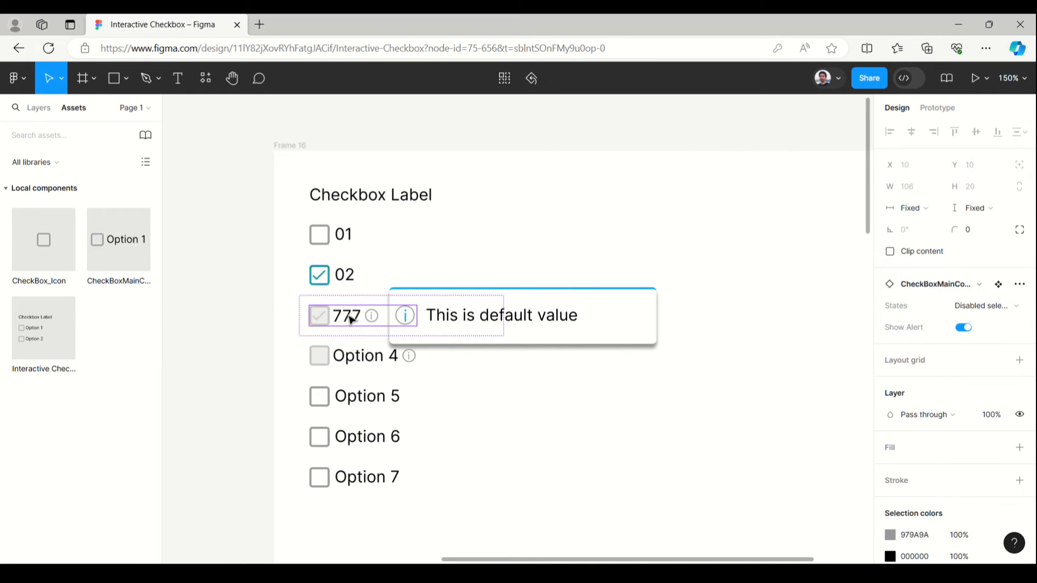
click(964, 329)
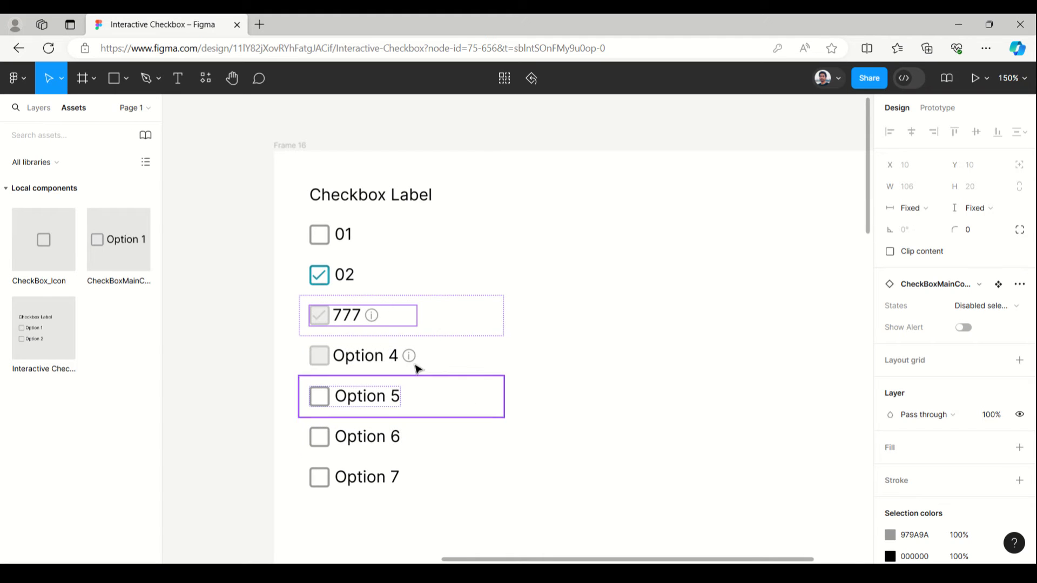
- Turn on Show Alert for the checkbox component inside Option 4
click(374, 364)
click(371, 363)
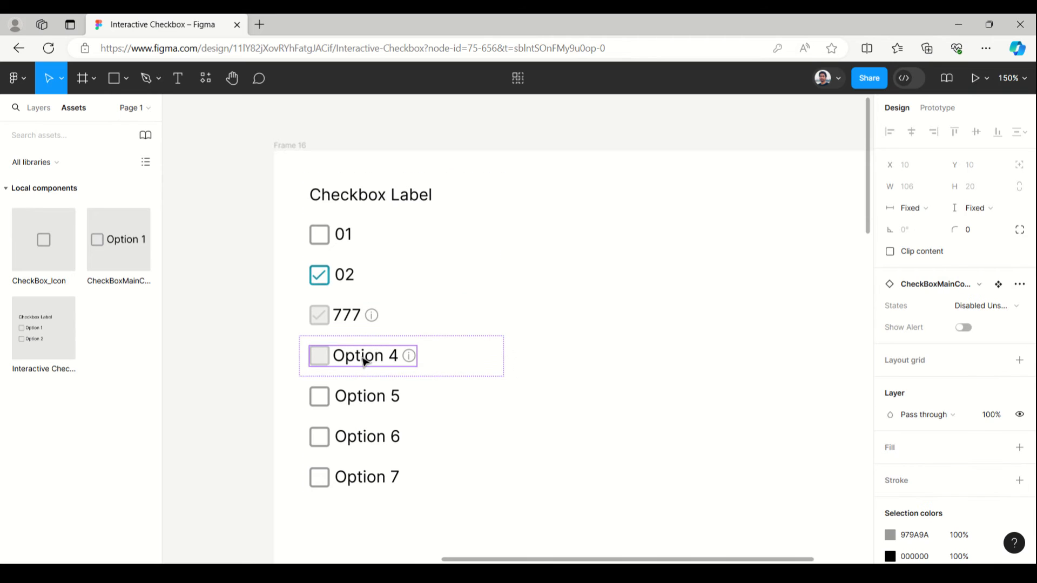
click(966, 328)
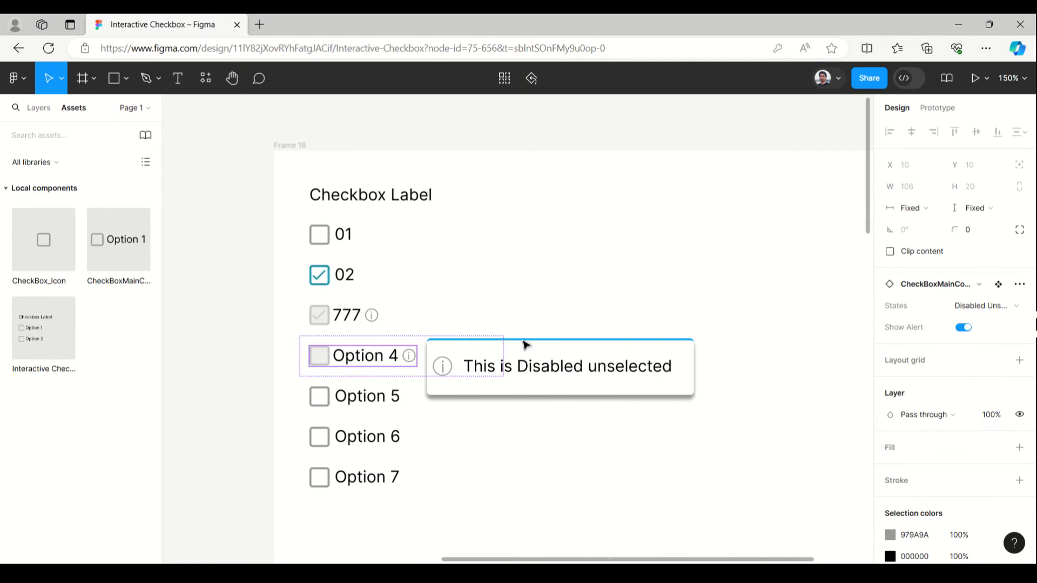
- Change the alert message of Option 4 to "This value can’t change"
click(522, 367)
click(523, 368)
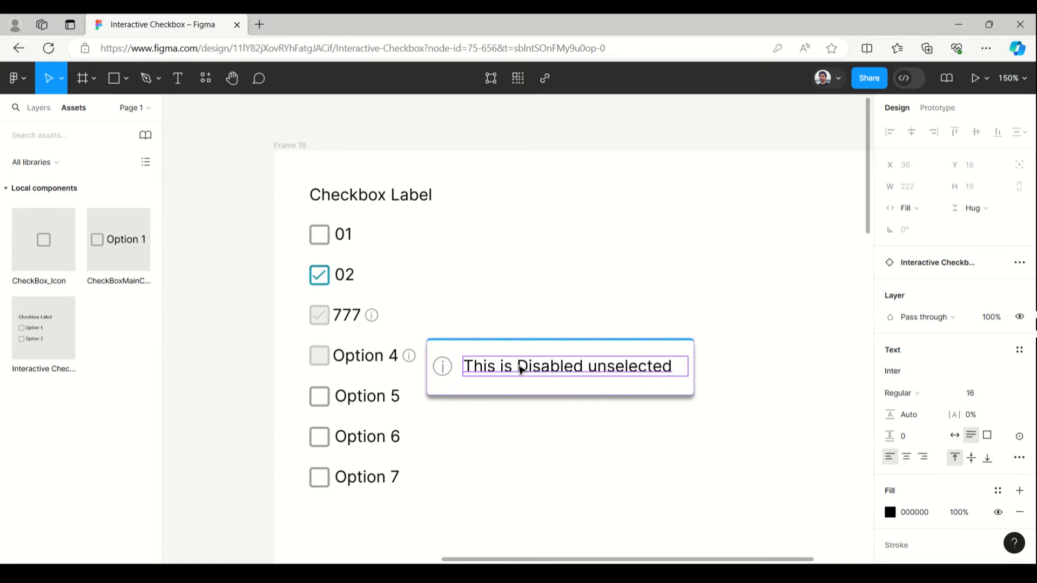
double_click(520, 367)
click(515, 367)
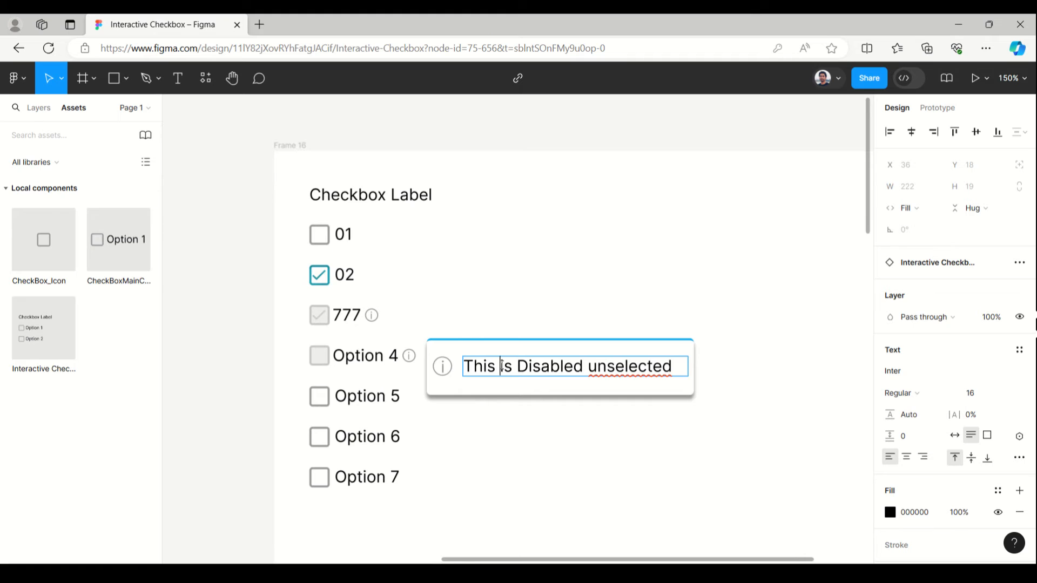
drag(580, 367, 670, 367)
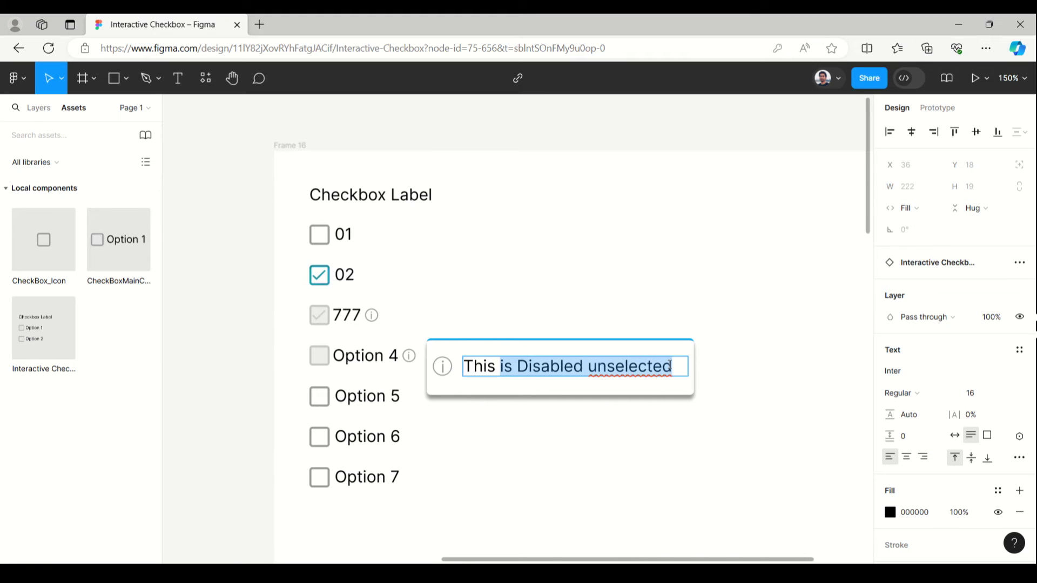
text(b)
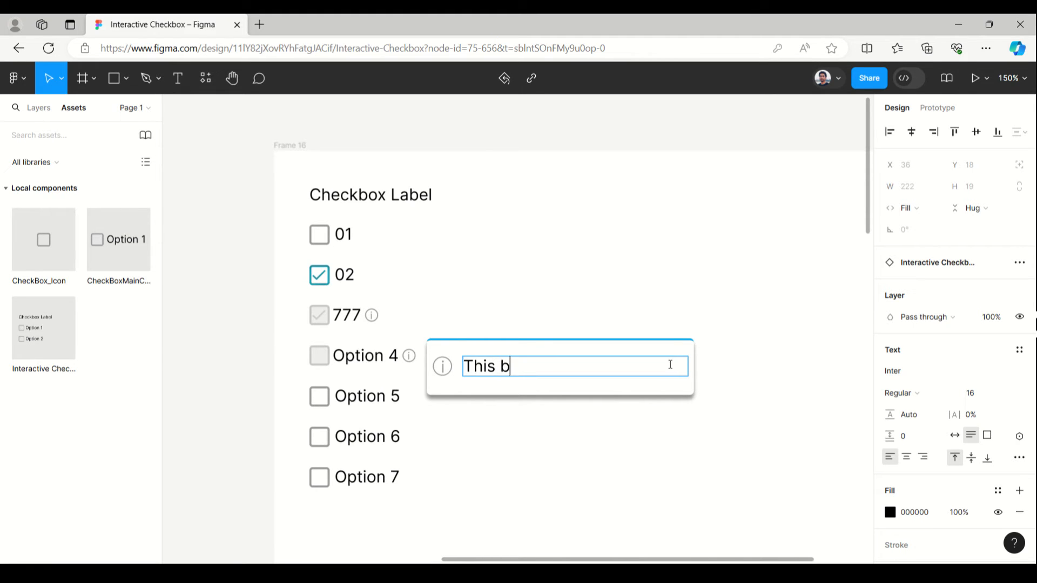
text(value)
text(can’t change)
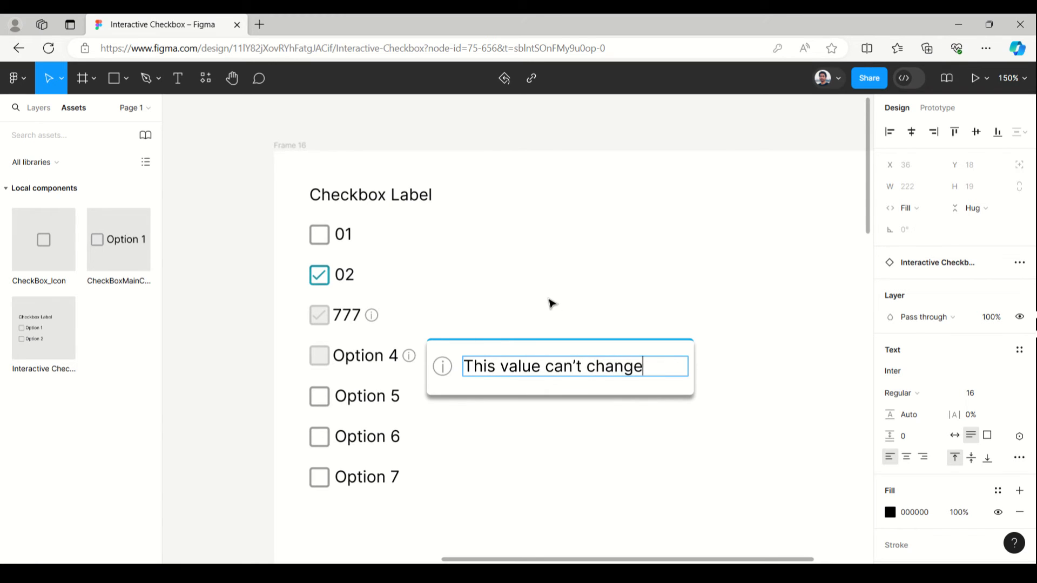
key(Escape)
- Select the checkbox component inside Option 4, turn off its Show Alert property and clear the selection
click(373, 358)
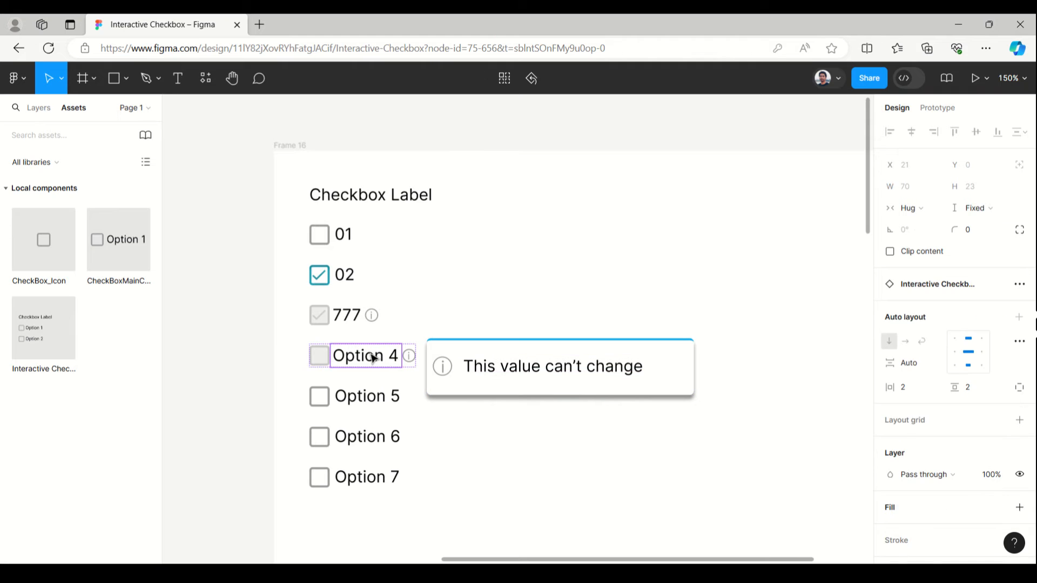
click(372, 359)
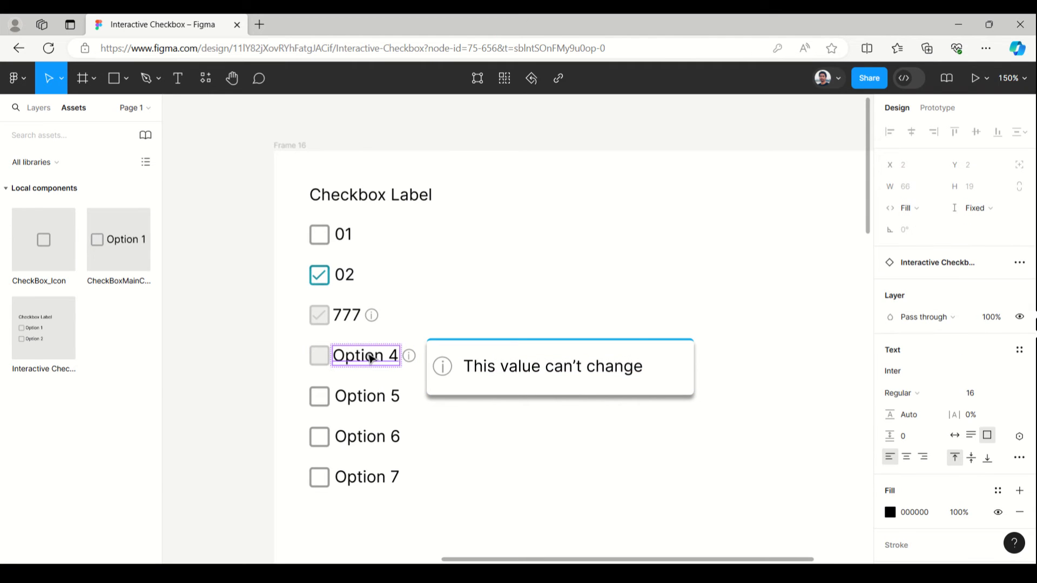
click(266, 350)
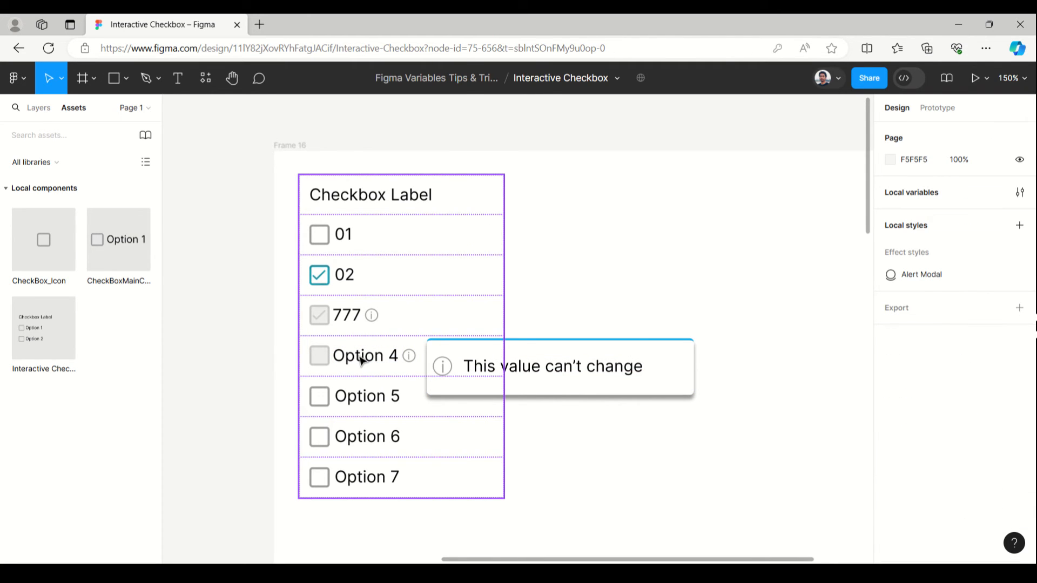
click(361, 360)
click(359, 359)
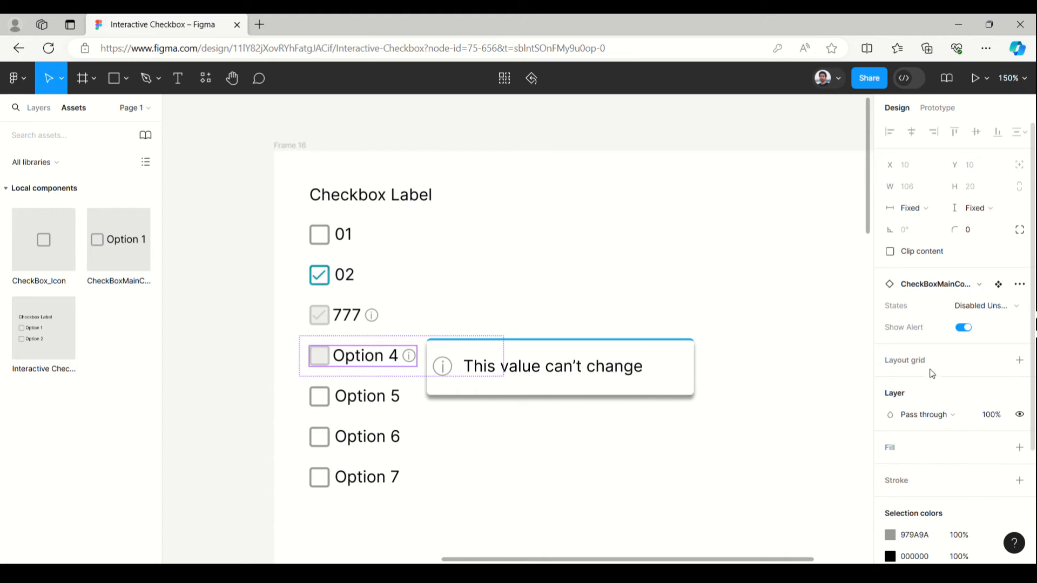
click(964, 327)
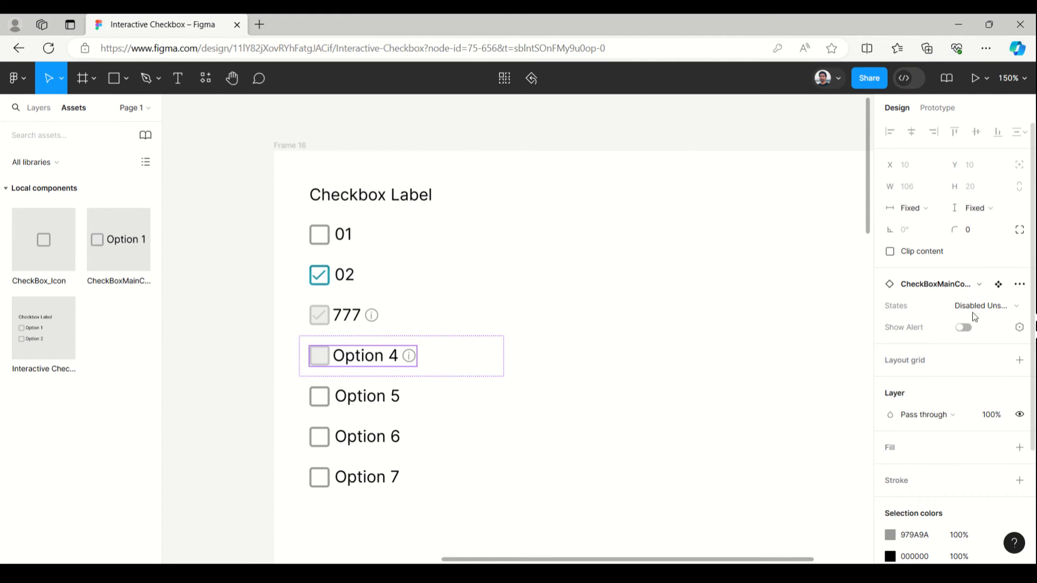
click(467, 141)
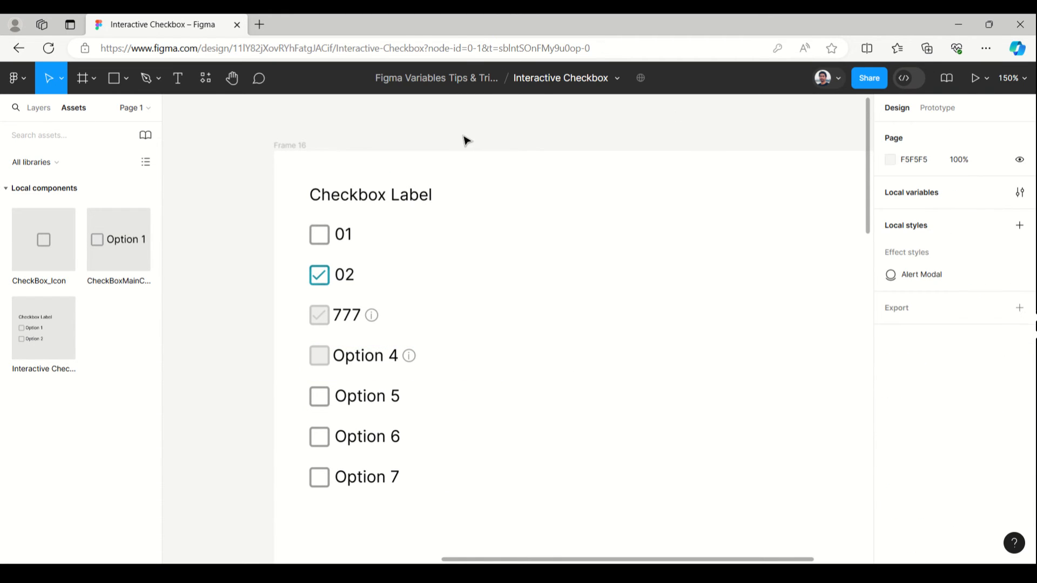
- Set the state of the checkbox component inside Option 5 to Enabled selected
click(328, 400)
click(327, 400)
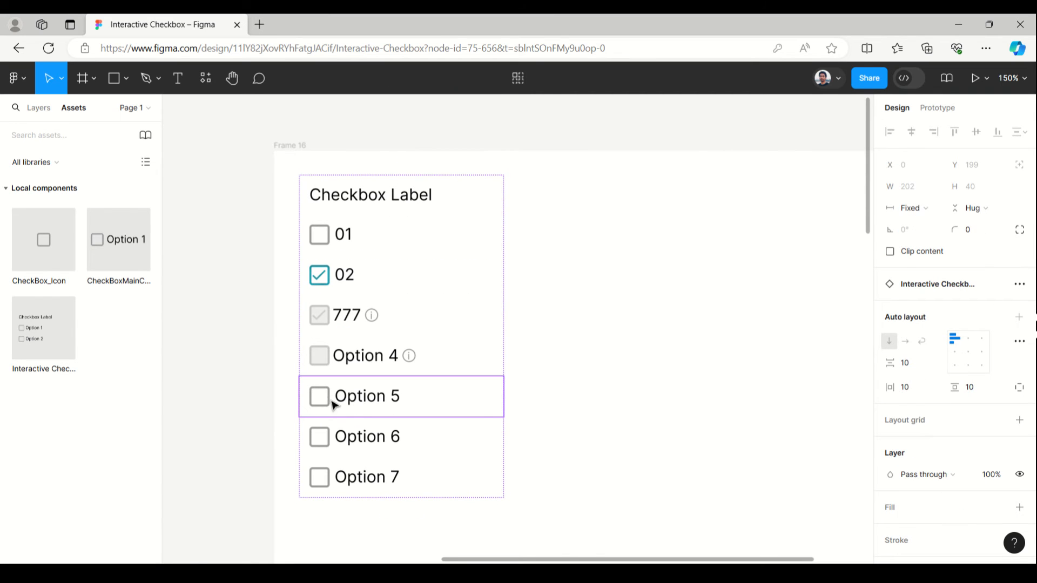
click(327, 400)
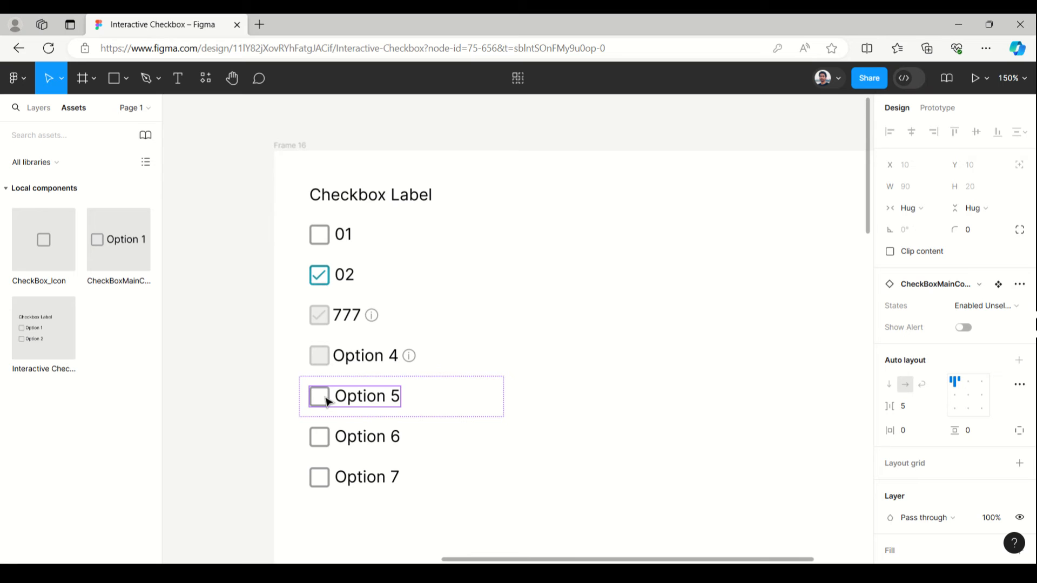
click(1002, 306)
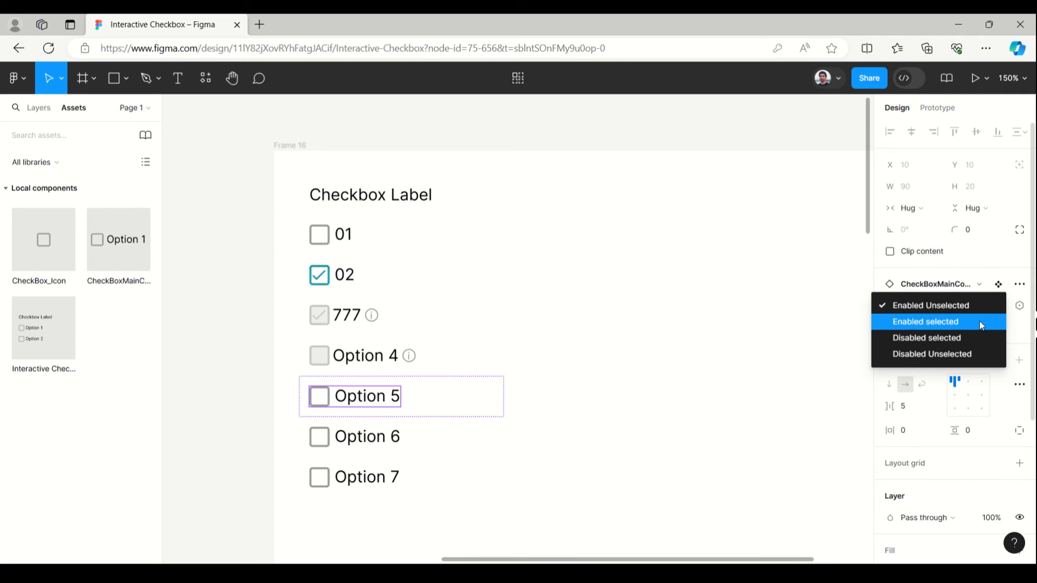
click(981, 323)
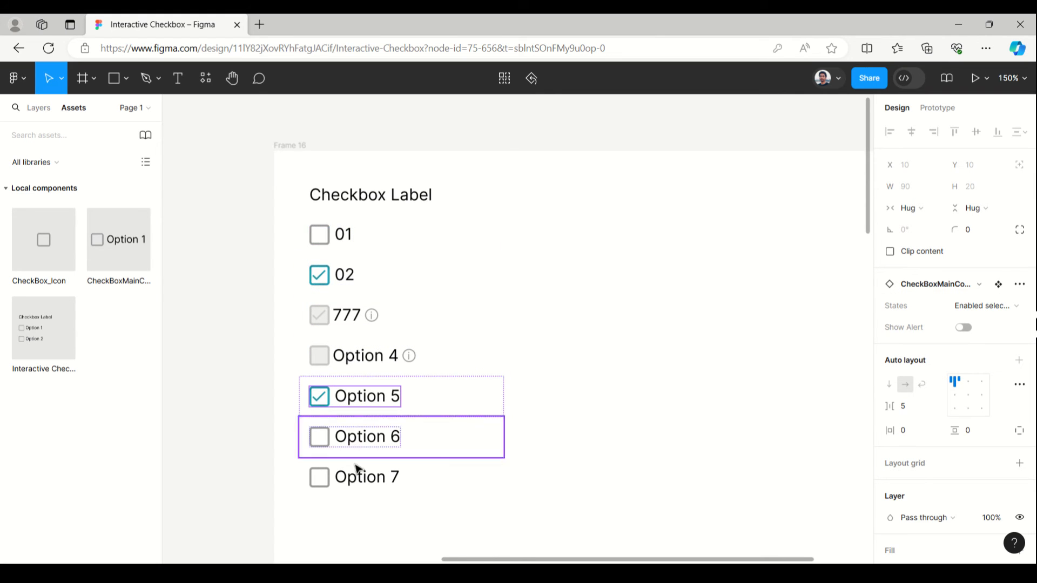
- Review the available states for the checkbox component inside the first option, 01
click(345, 240)
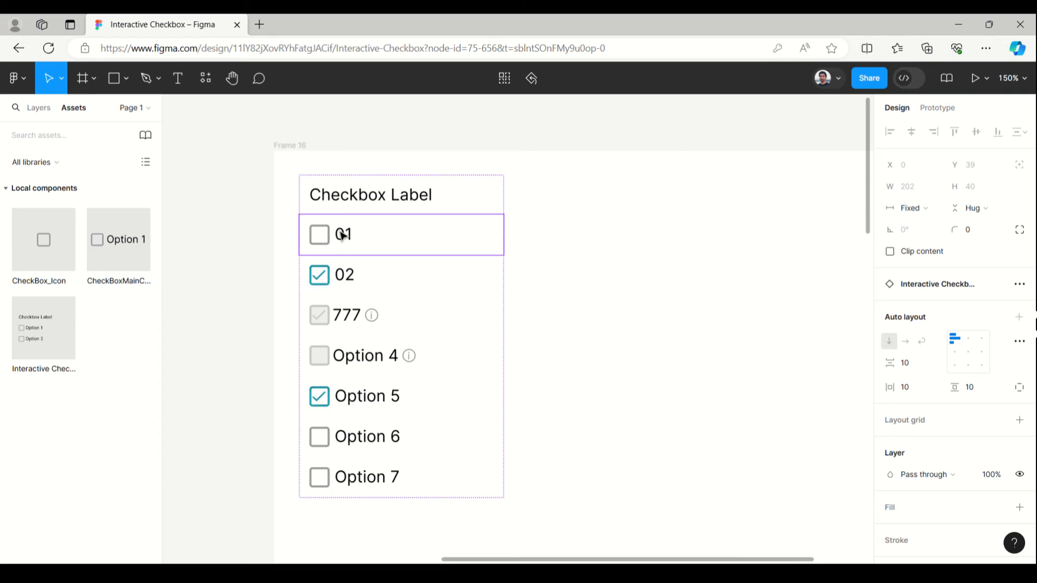
double_click(342, 236)
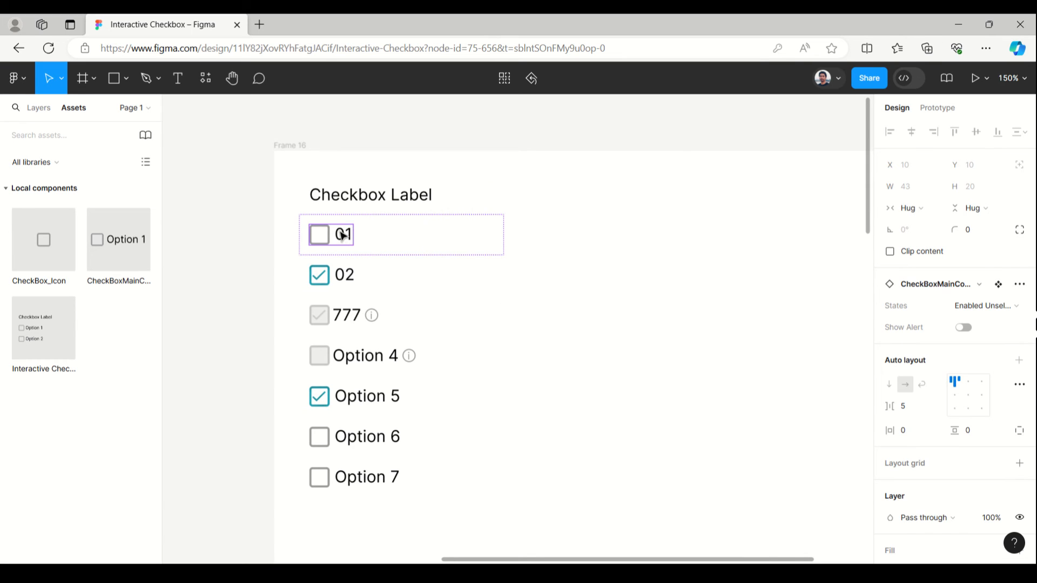
click(996, 306)
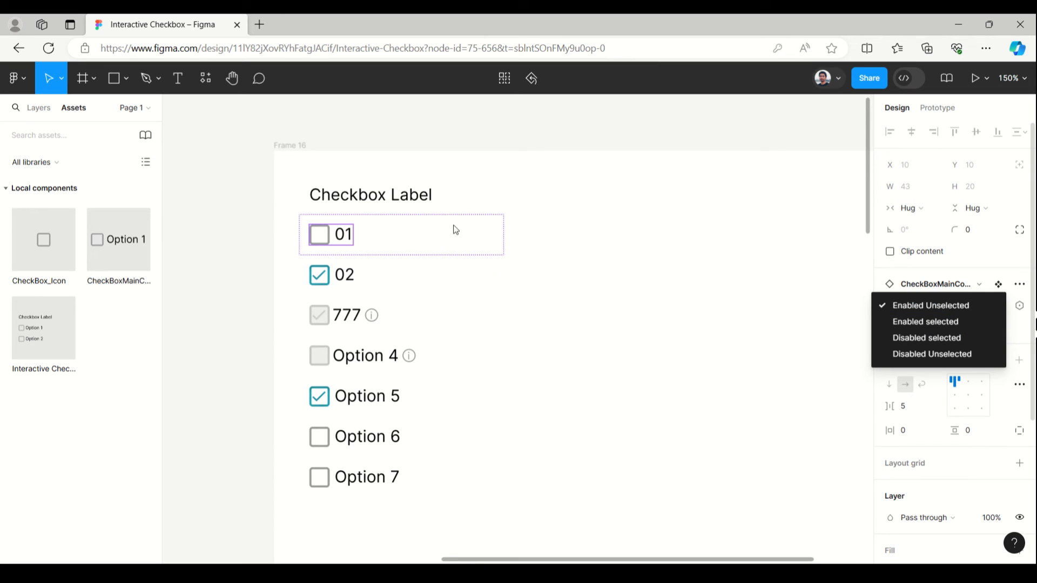
click(358, 157)
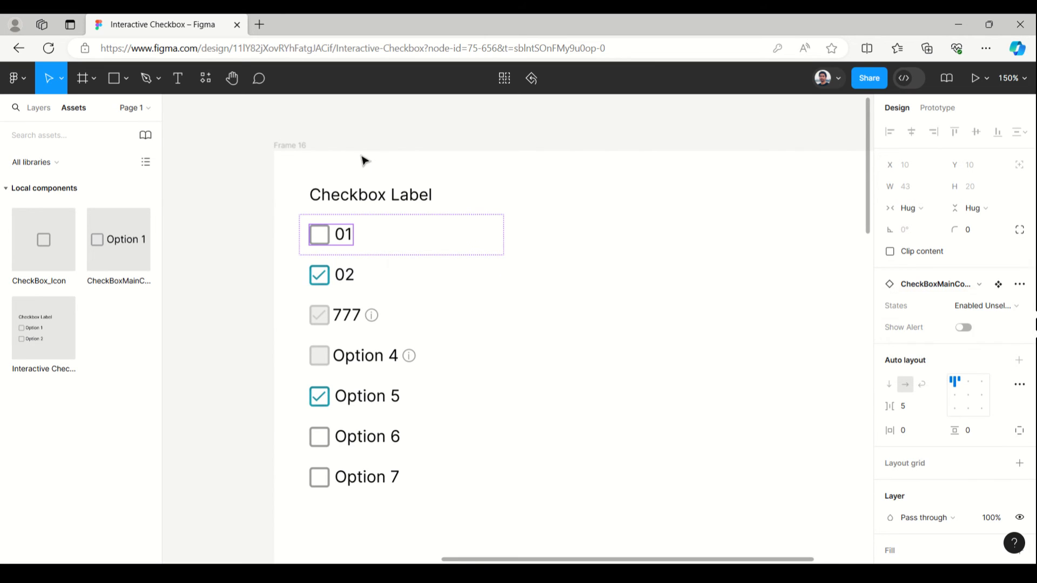
- Select Frame 16, which holds the customized checkbox list, and present it as a prototype
click(276, 146)
scroll(225, 203, down, 5)
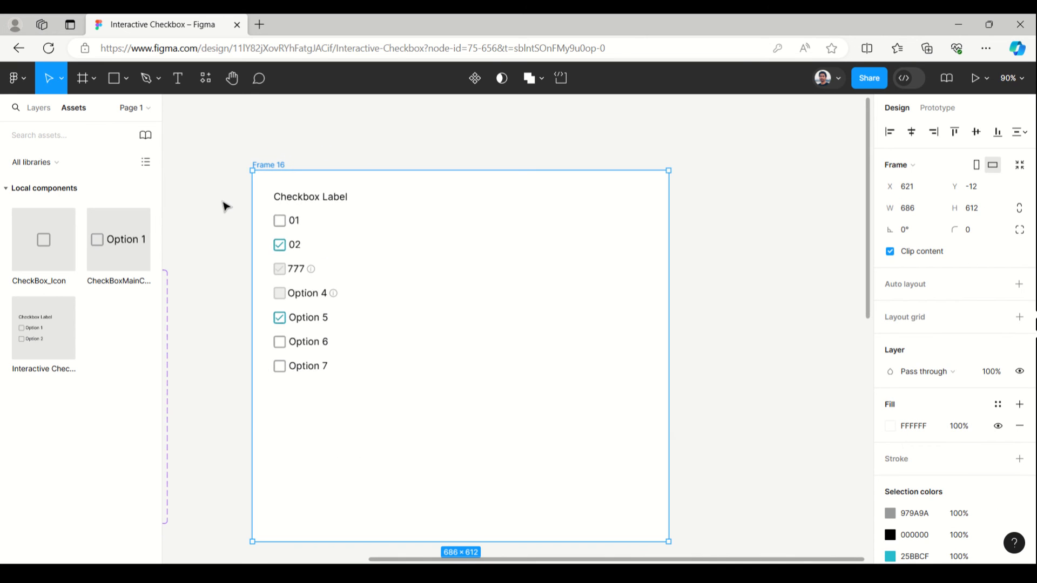
click(986, 79)
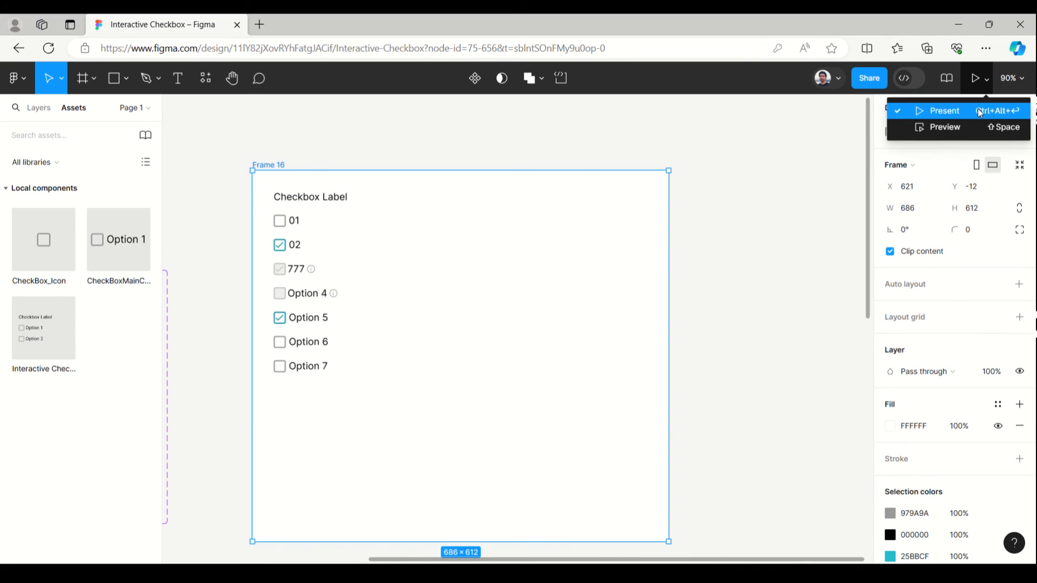
click(976, 111)
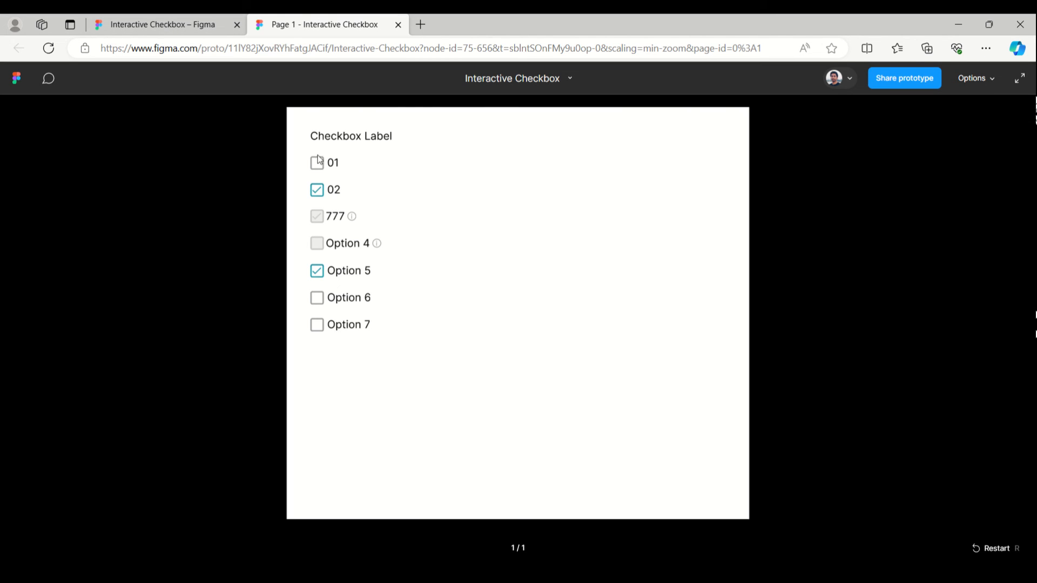
- Test the first option, 01, in the prototype by repeatedly toggling its checkbox on and off
click(334, 164)
click(334, 164)
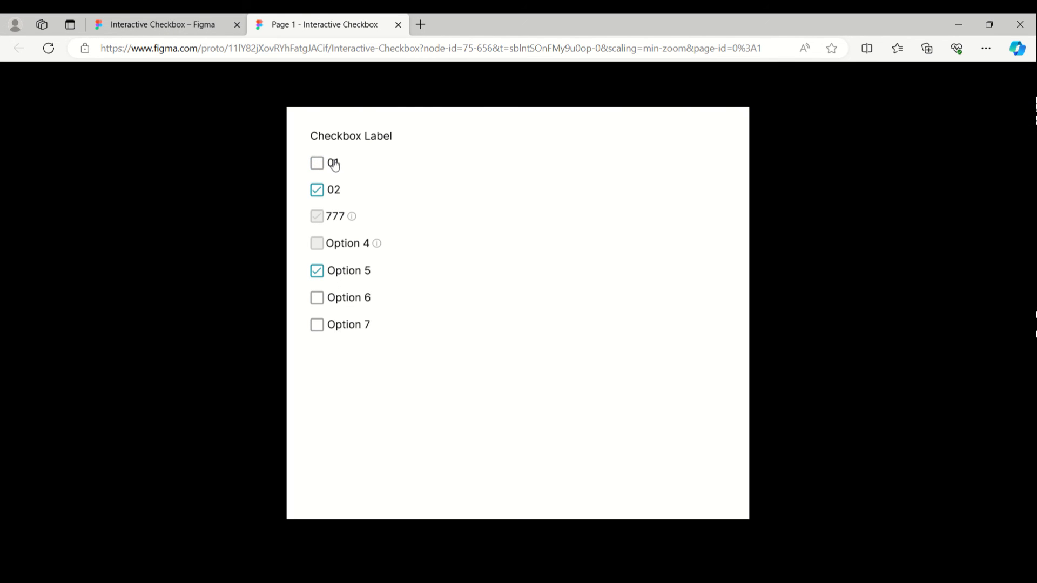
click(334, 165)
click(334, 165)
click(334, 165)
click(334, 165)
click(334, 165)
click(334, 164)
- Test the second option, 02, in the prototype by repeatedly toggling its checkbox
click(335, 191)
click(335, 192)
click(334, 193)
click(335, 193)
click(335, 193)
click(335, 192)
- Check the alert messages of the disabled options 777 and Option 4 and try to toggle both checkboxes
mouse_move(335, 223)
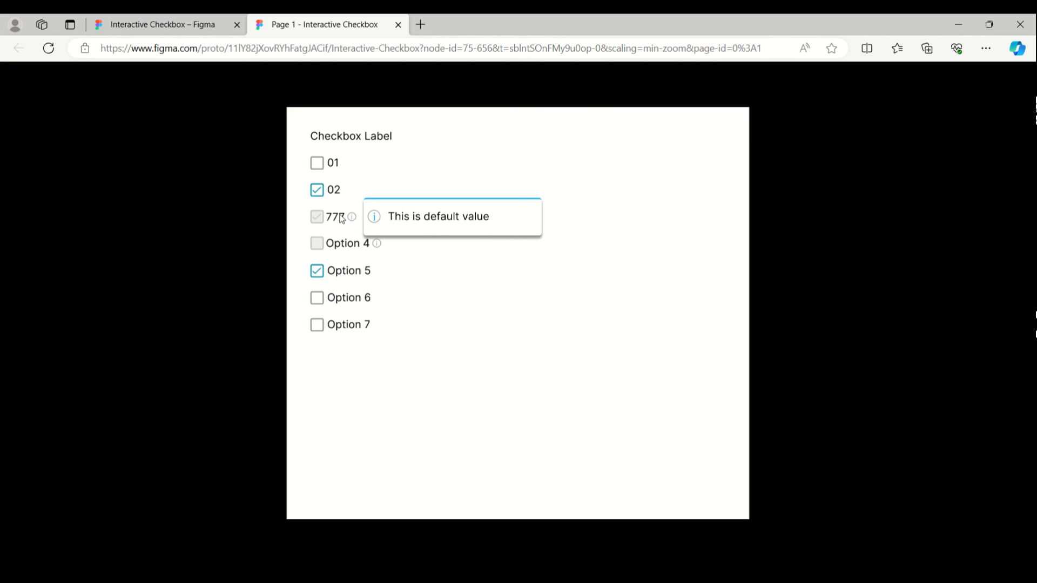
click(316, 216)
click(331, 218)
mouse_move(338, 217)
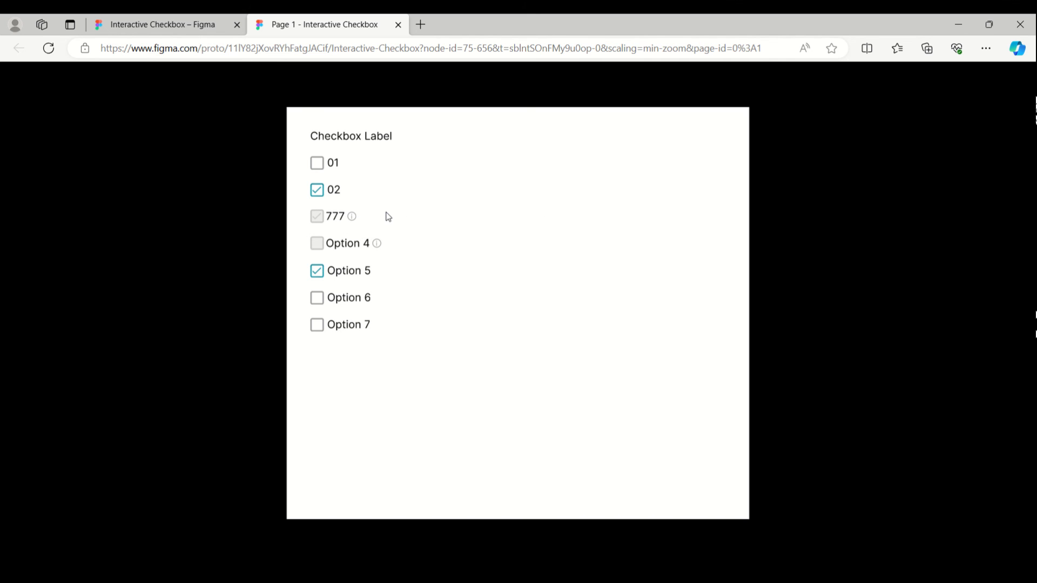
mouse_move(348, 250)
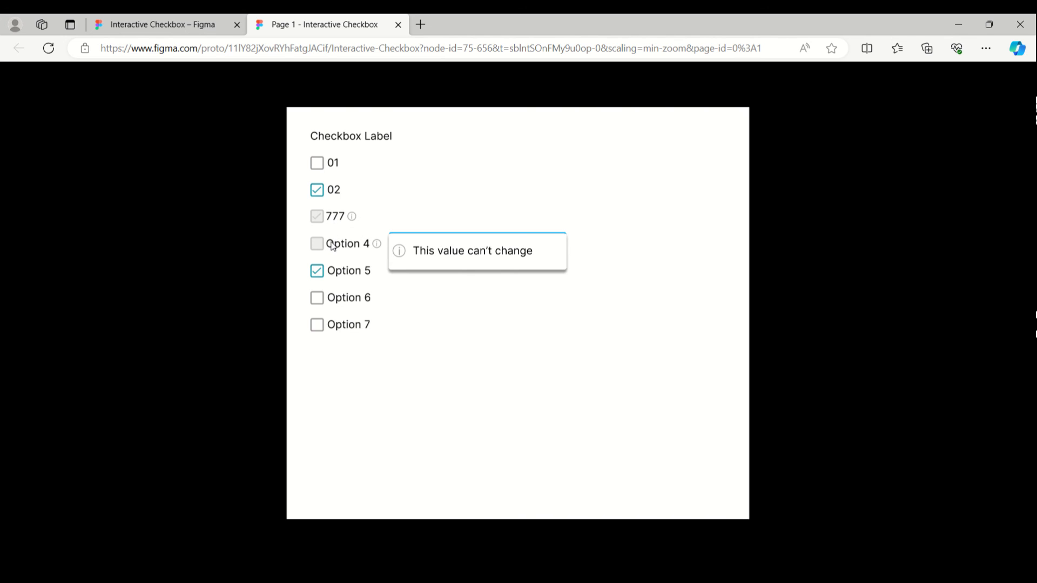
click(331, 242)
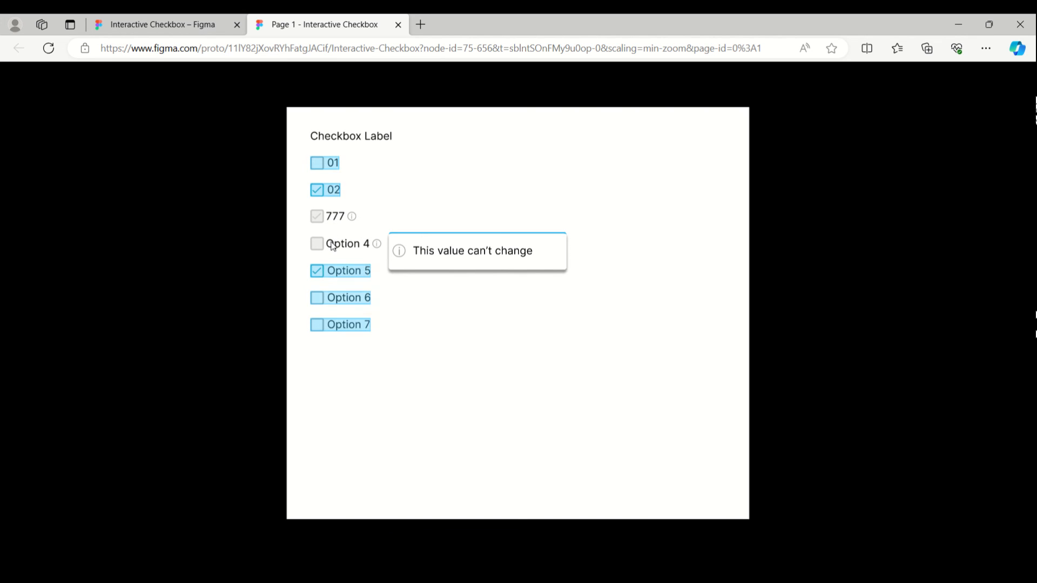
- Test Option 5, Option 6 and Option 7 in the prototype by toggling their checkboxes on and off
click(339, 274)
click(339, 274)
click(339, 274)
click(338, 274)
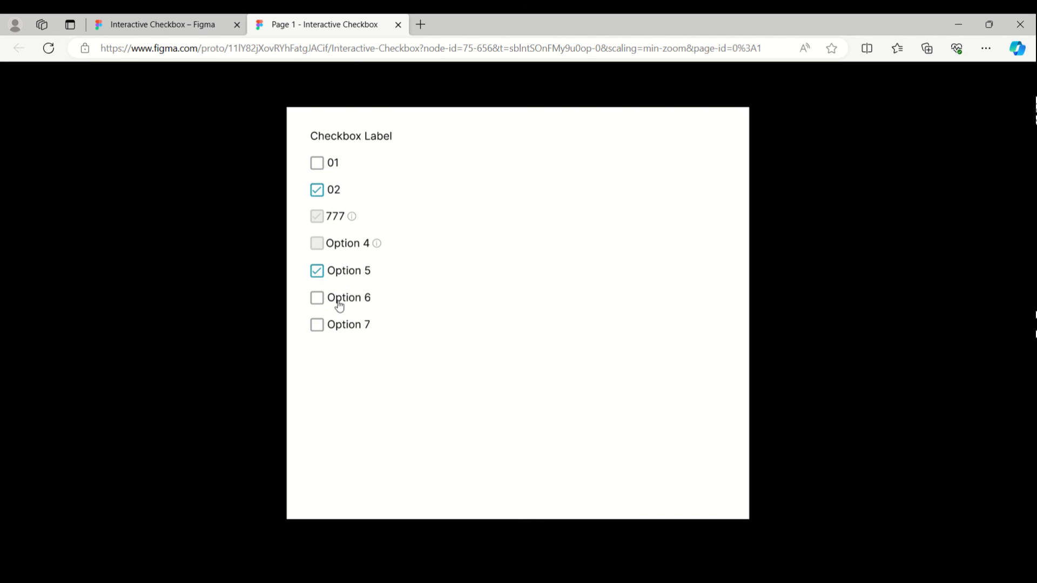
click(339, 303)
click(339, 304)
click(339, 328)
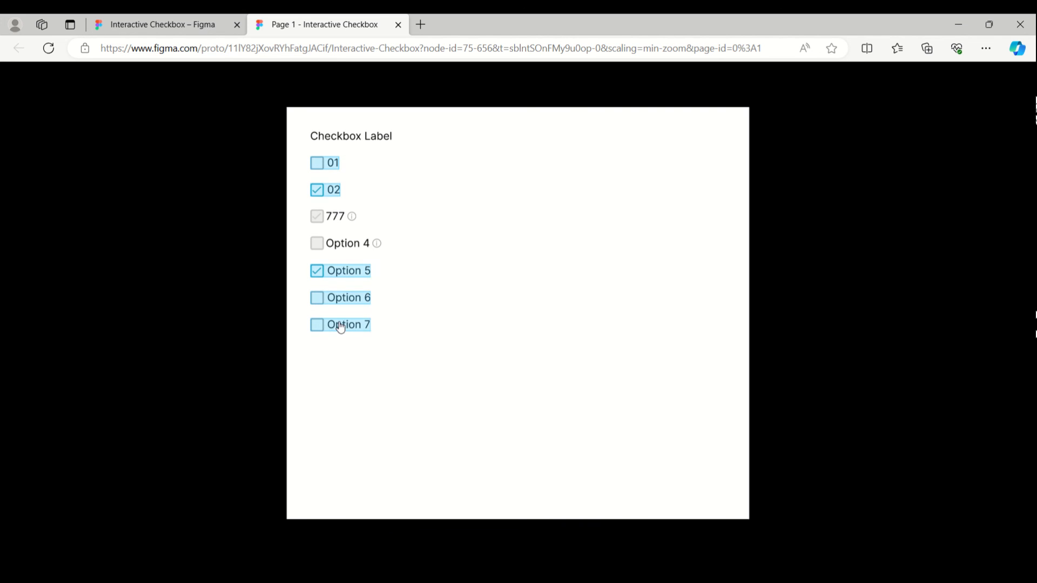
click(340, 330)
click(340, 330)
click(340, 299)
click(341, 300)
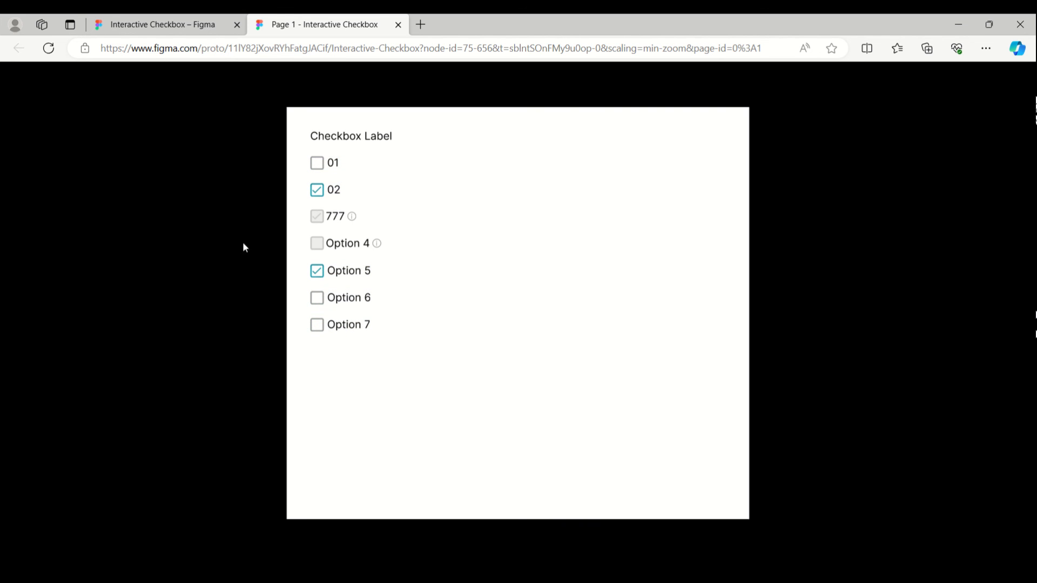
- Return to the Interactive Checkbox design file and delete Frame 16 from the canvas
click(152, 26)
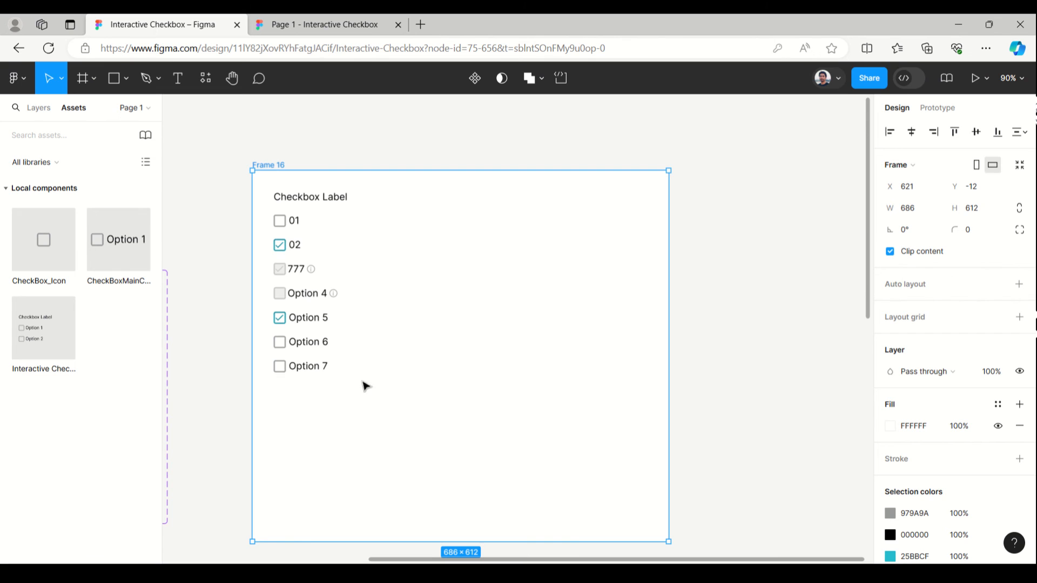
scroll(721, 241, down, 5)
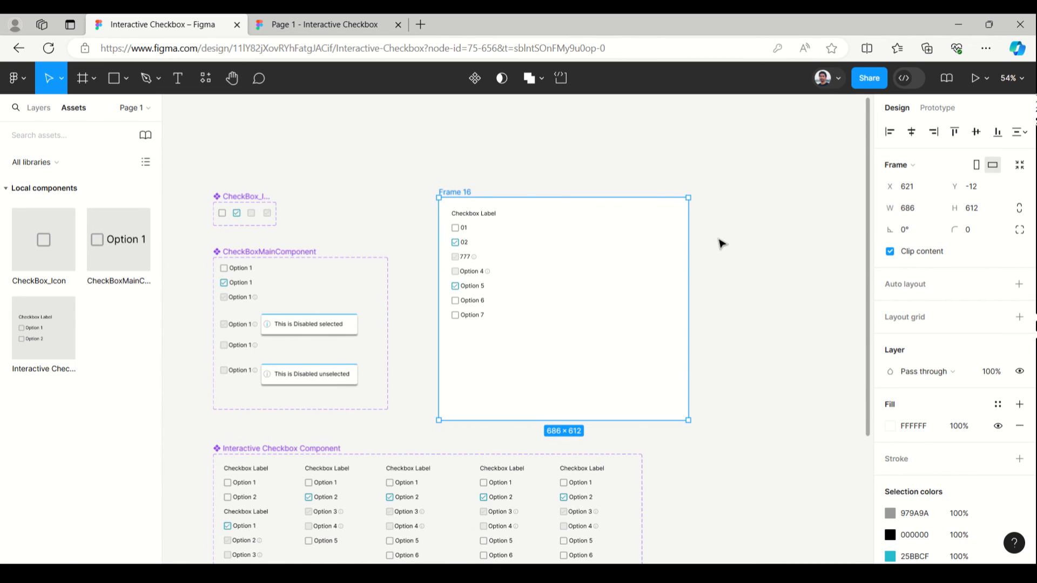
scroll(721, 240, down, 1)
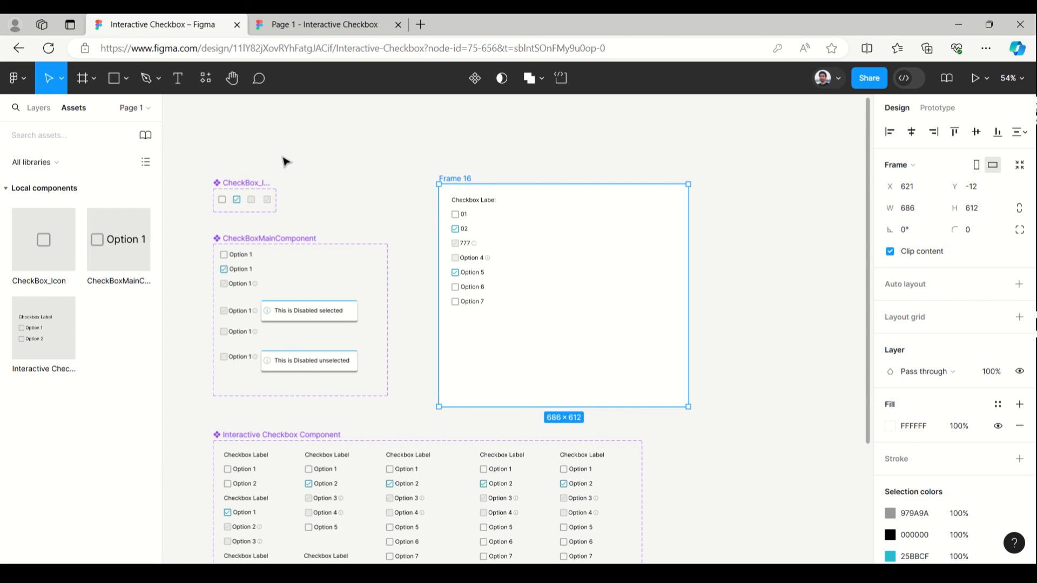
click(382, 172)
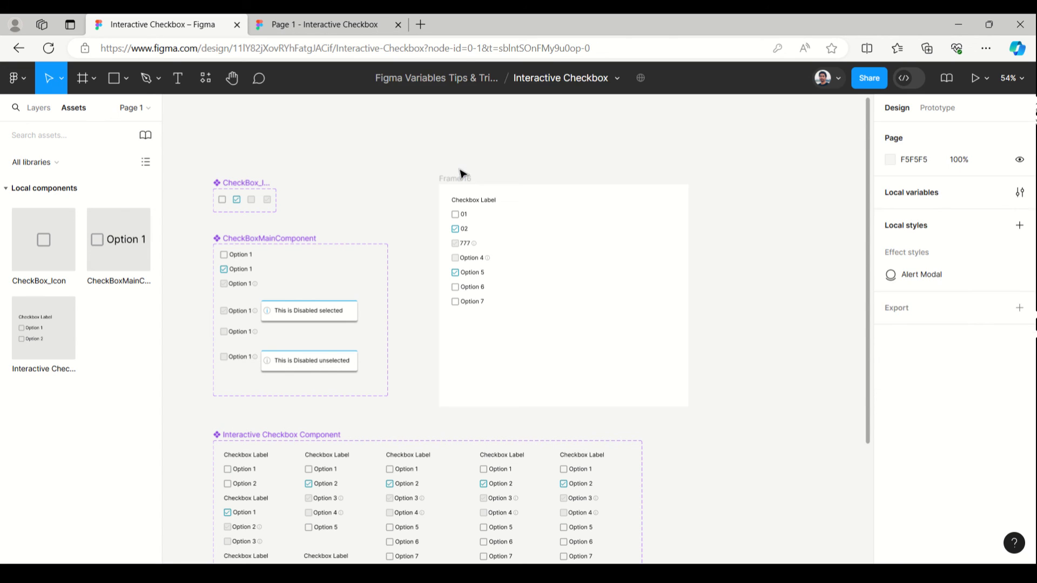
click(462, 181)
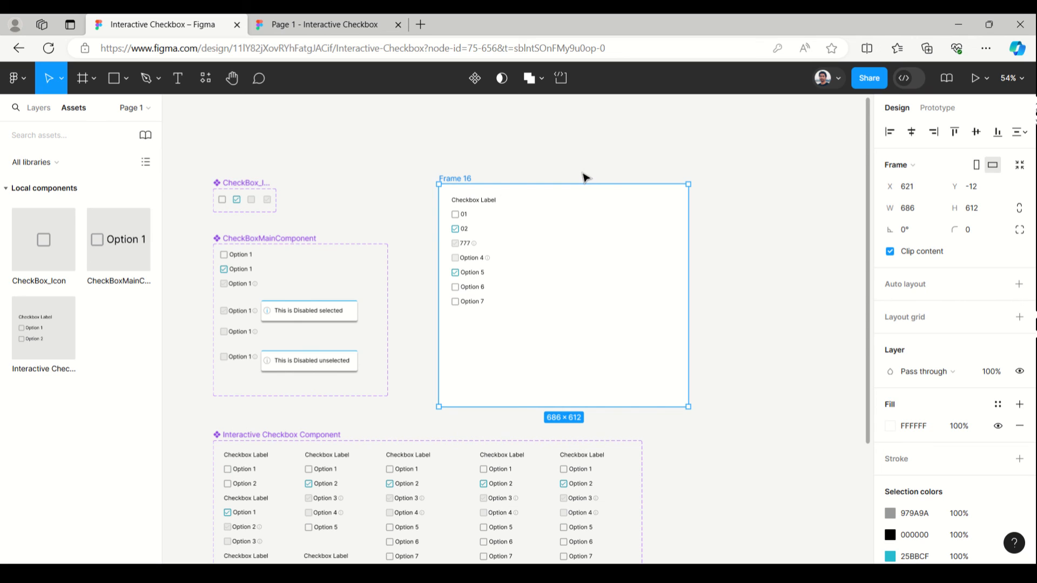
key(Delete)
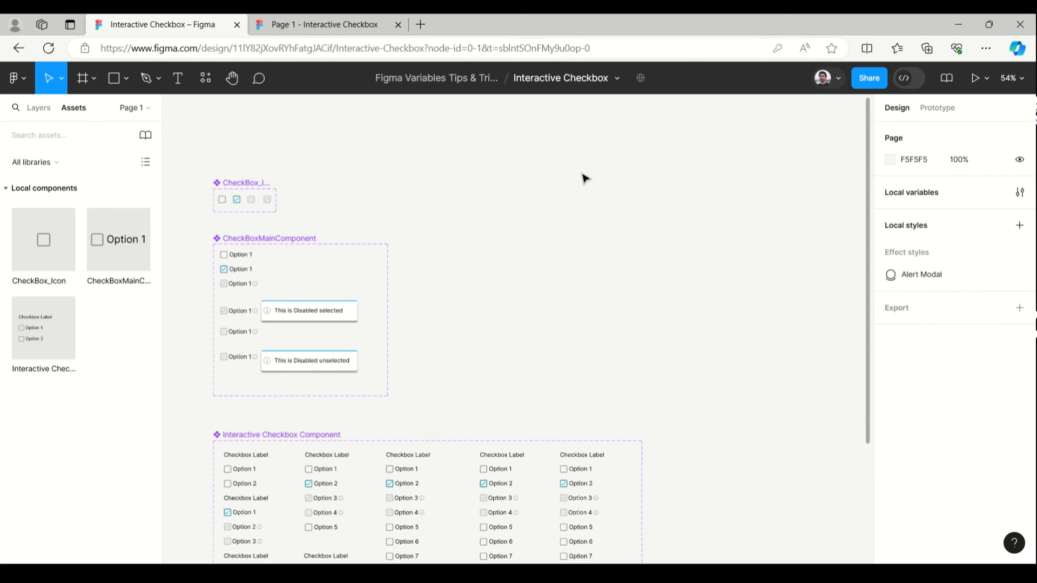